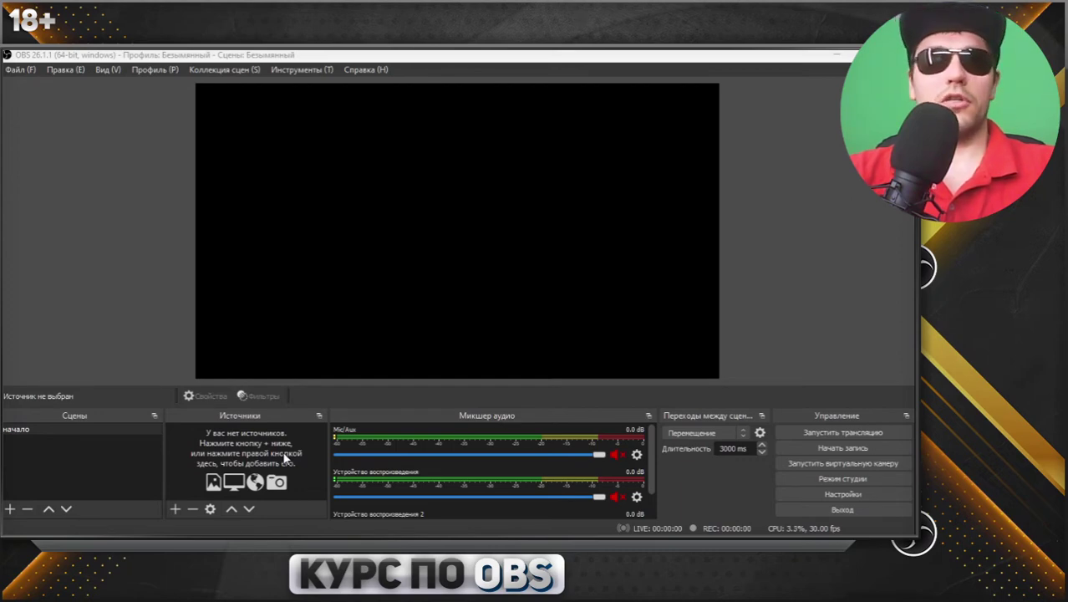
- Add a new slideshow source to the scene "начало", keeping the default name "Слайдшоу"
{"action": "right_click", "coordinate": [285, 456]}
{"action": "mouse_move", "coordinate": [281, 461]}
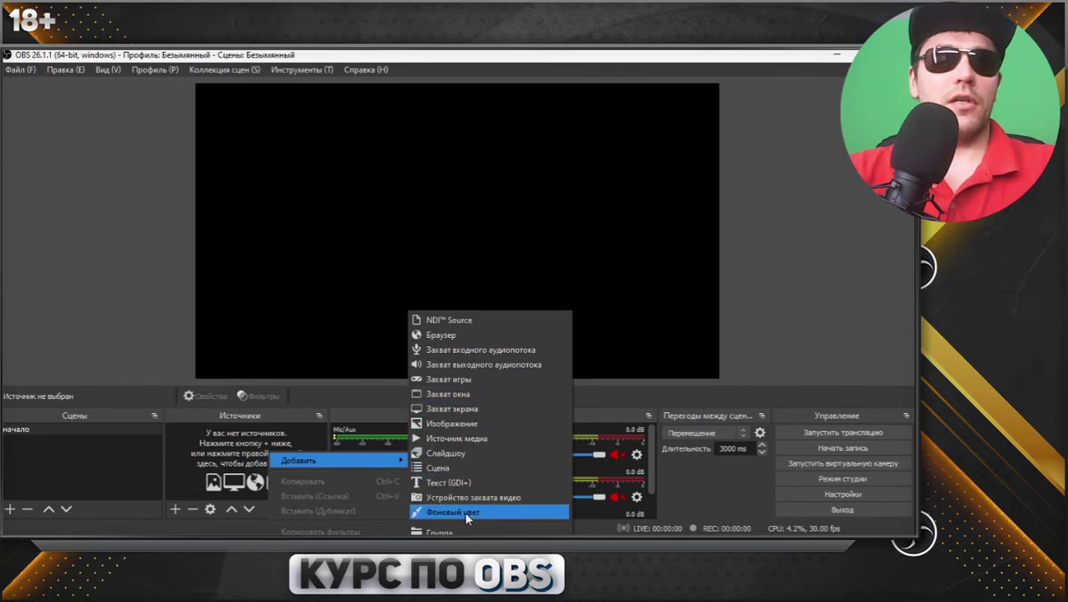
{"action": "left_click", "coordinate": [459, 453]}
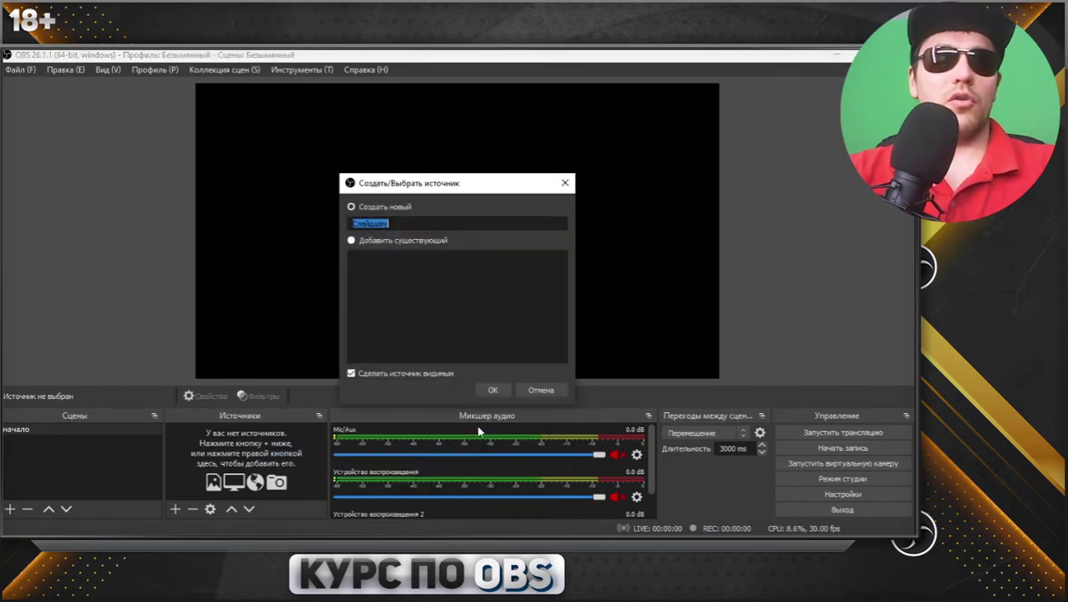
{"action": "left_click", "coordinate": [493, 389]}
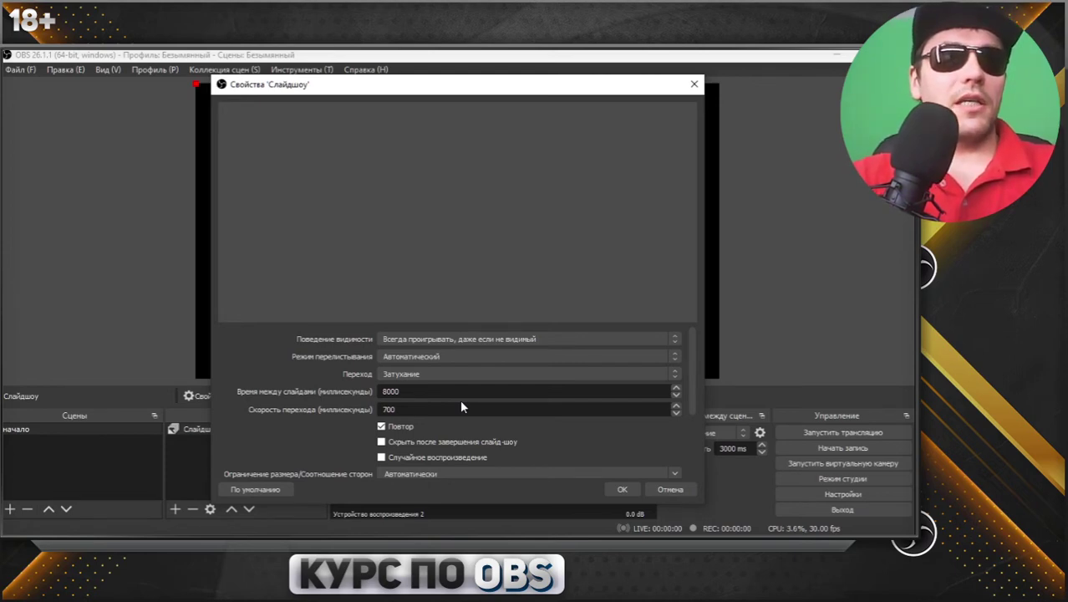
- Move and enlarge the slideshow properties window so the image file list has more room
{"action": "scroll", "coordinate": [461, 406], "scroll_direction": "down", "scroll_amount": 3}
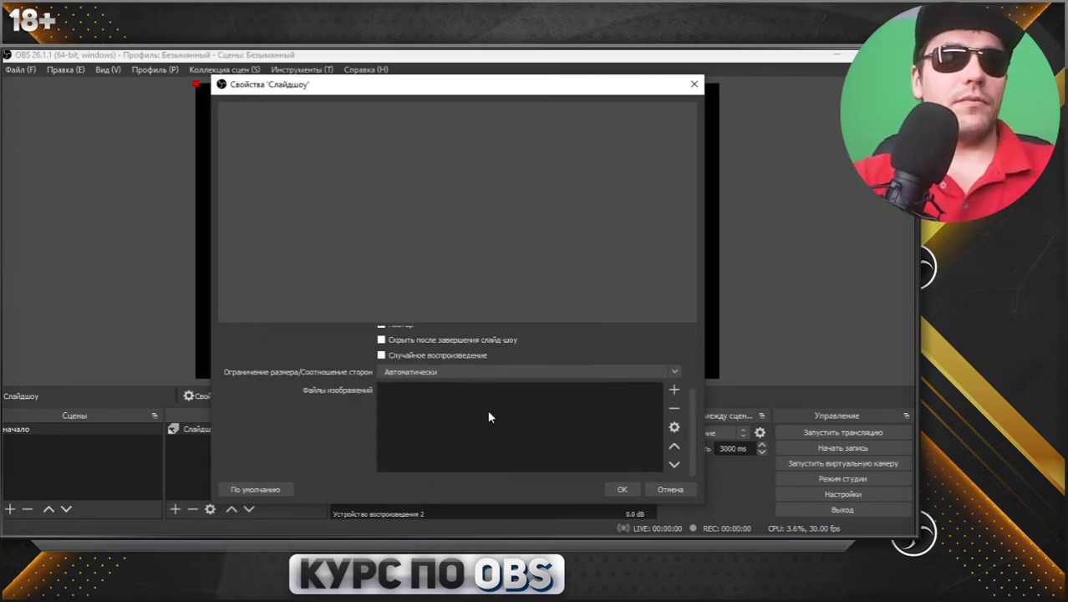
{"action": "scroll", "coordinate": [489, 415], "scroll_direction": "up", "scroll_amount": 3}
{"action": "scroll", "coordinate": [489, 415], "scroll_direction": "down", "scroll_amount": 2}
{"action": "left_click_drag", "start_coordinate": [355, 81], "coordinate": [316, 54]}
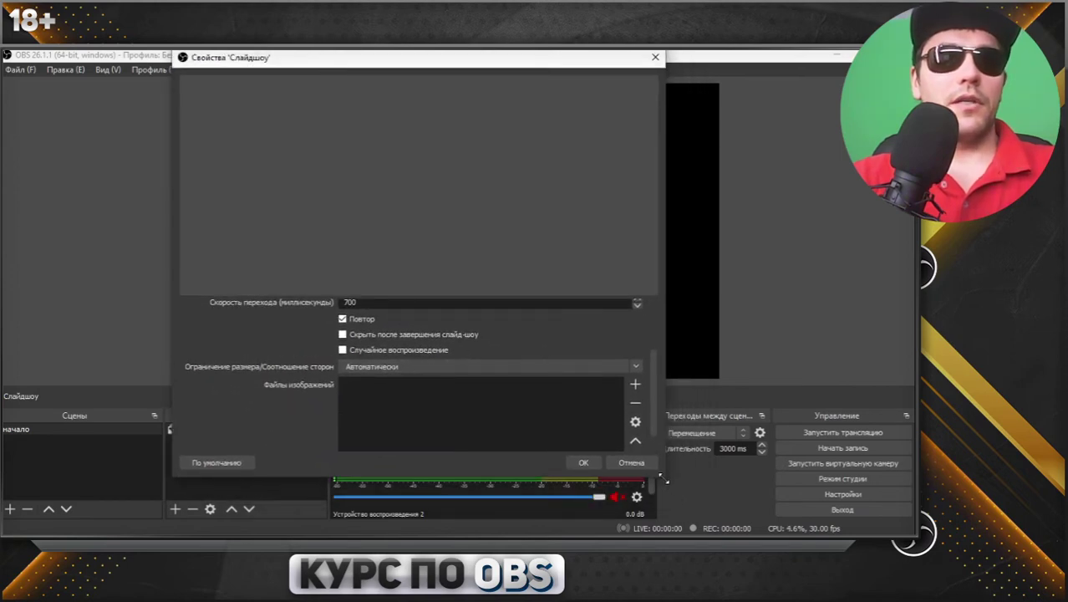
{"action": "left_click_drag", "start_coordinate": [665, 480], "coordinate": [839, 508]}
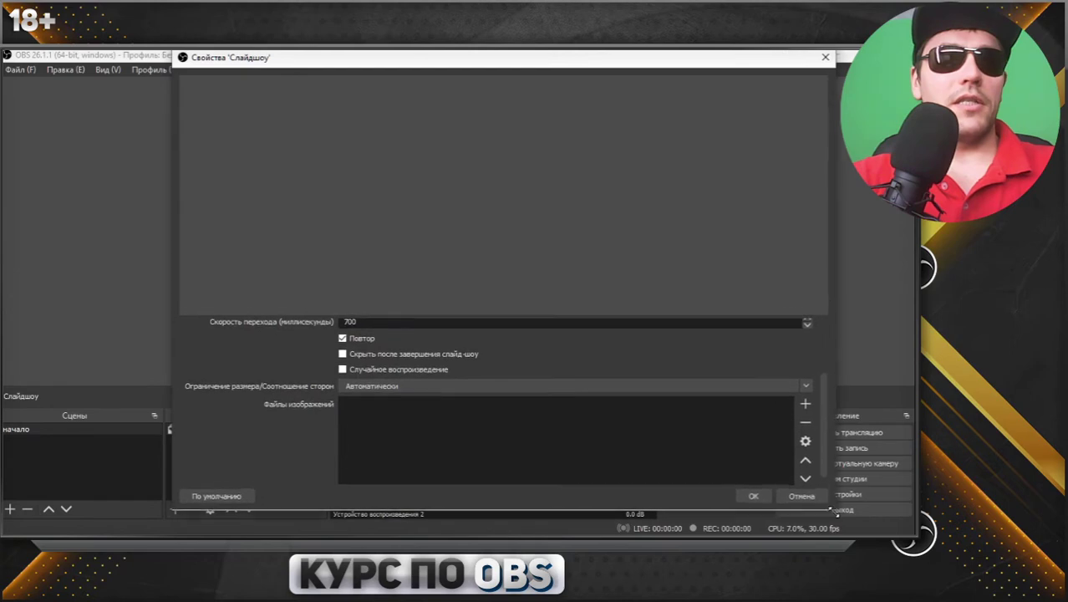
{"action": "left_click_drag", "start_coordinate": [346, 60], "coordinate": [332, 60]}
{"action": "scroll", "coordinate": [661, 447], "scroll_direction": "down", "scroll_amount": 1}
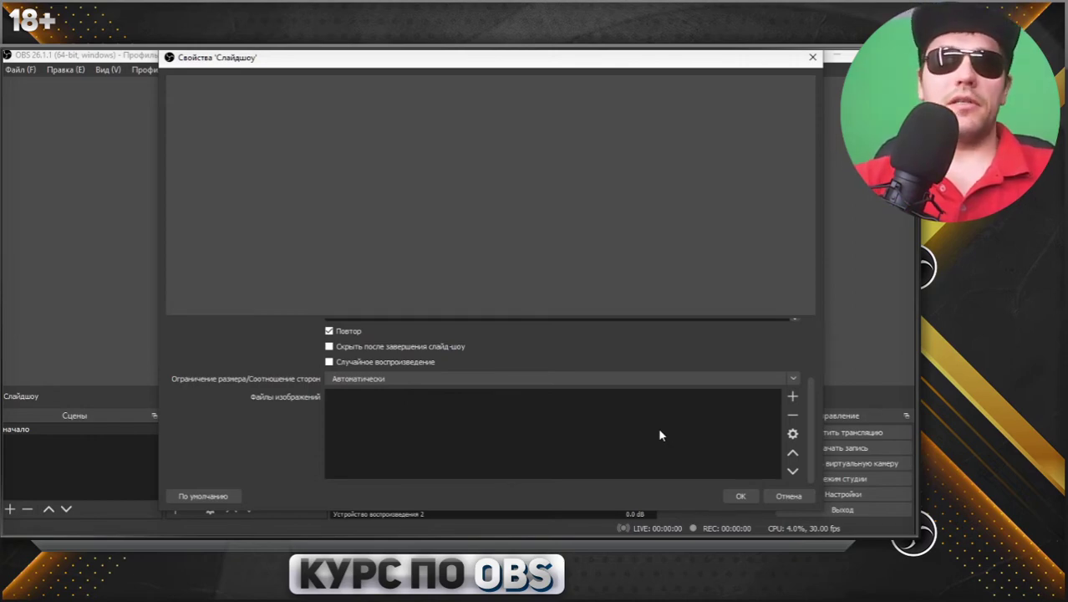
- Start adding a folder to the slideshow's image files and go to the JC folder directly on the desktop
{"action": "left_click", "coordinate": [794, 396]}
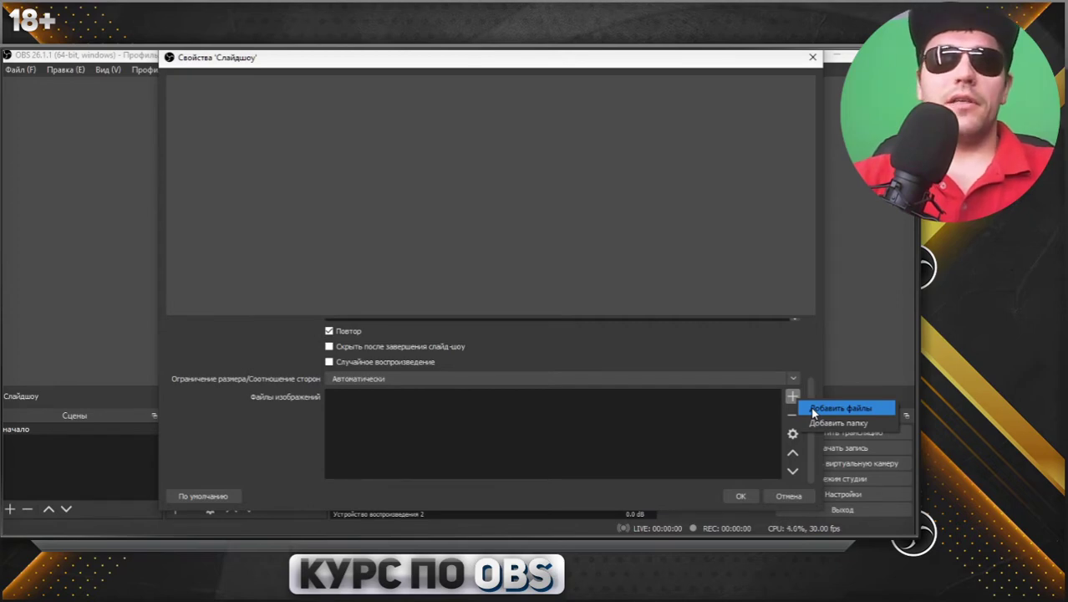
{"action": "left_click", "coordinate": [822, 422]}
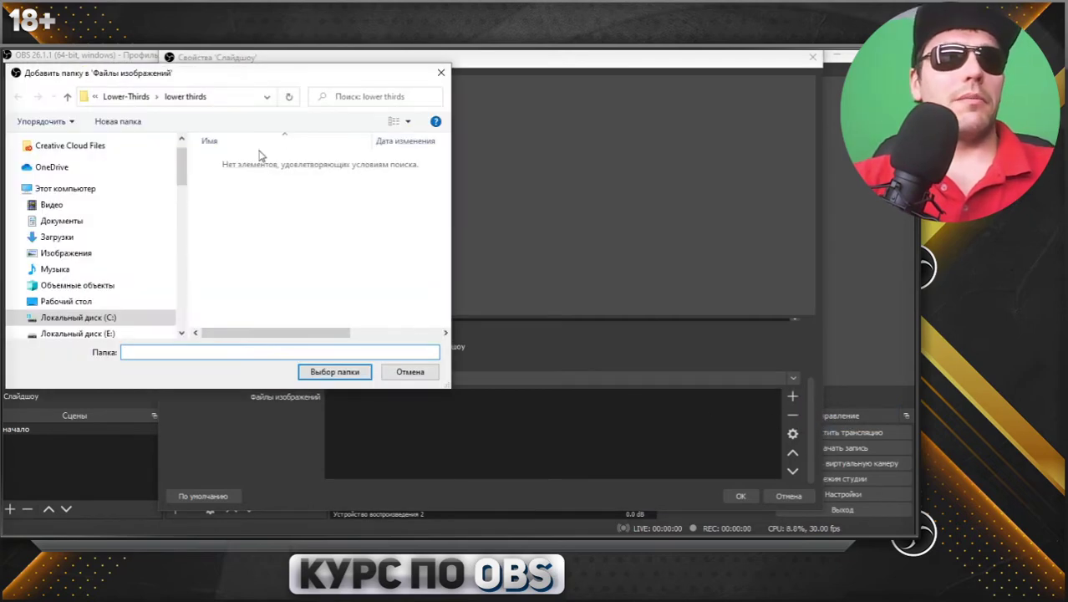
{"action": "left_click", "coordinate": [224, 97]}
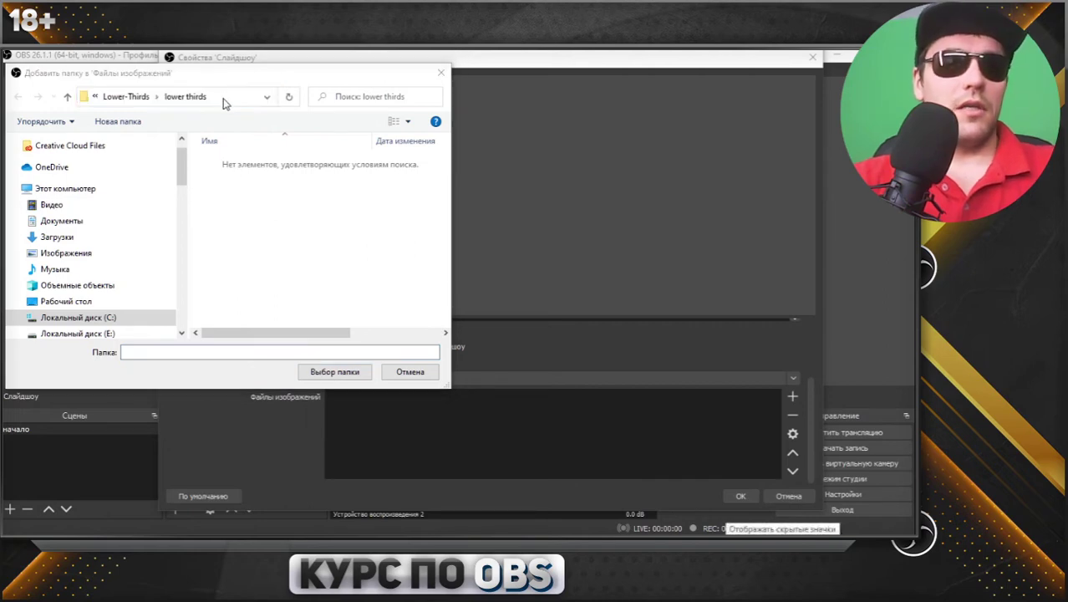
{"action": "left_click", "coordinate": [222, 100]}
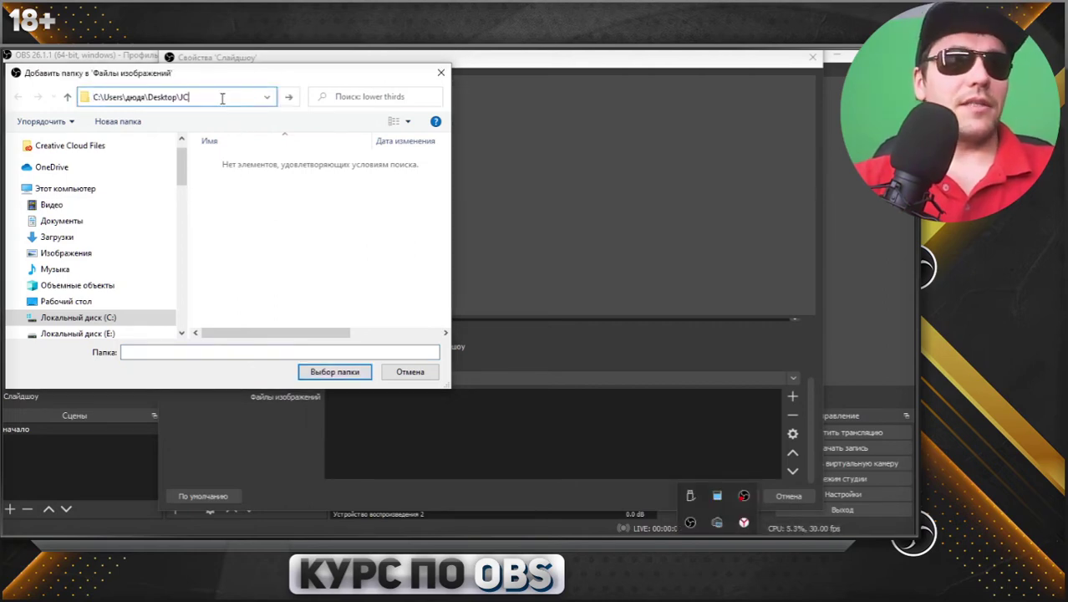
{"action": "key", "text": "Return"}
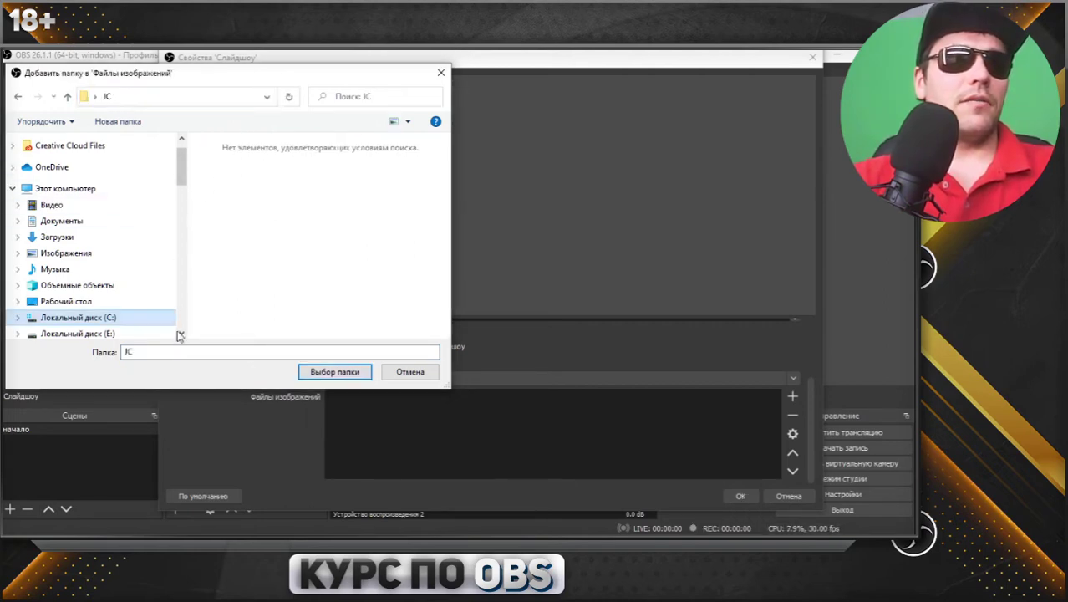
- Browse to the er folder on the desktop, look inside its JC subfolder and return to er
{"action": "left_click", "coordinate": [67, 97]}
{"action": "left_click", "coordinate": [19, 96]}
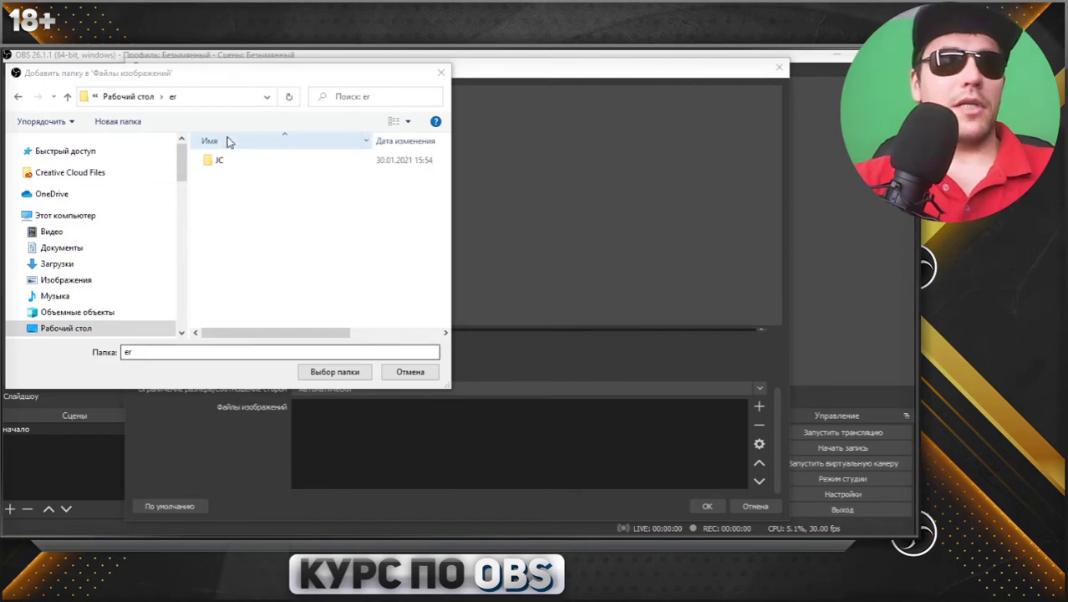
{"action": "left_click_drag", "start_coordinate": [229, 83], "coordinate": [276, 99]}
{"action": "double_click", "coordinate": [286, 177]}
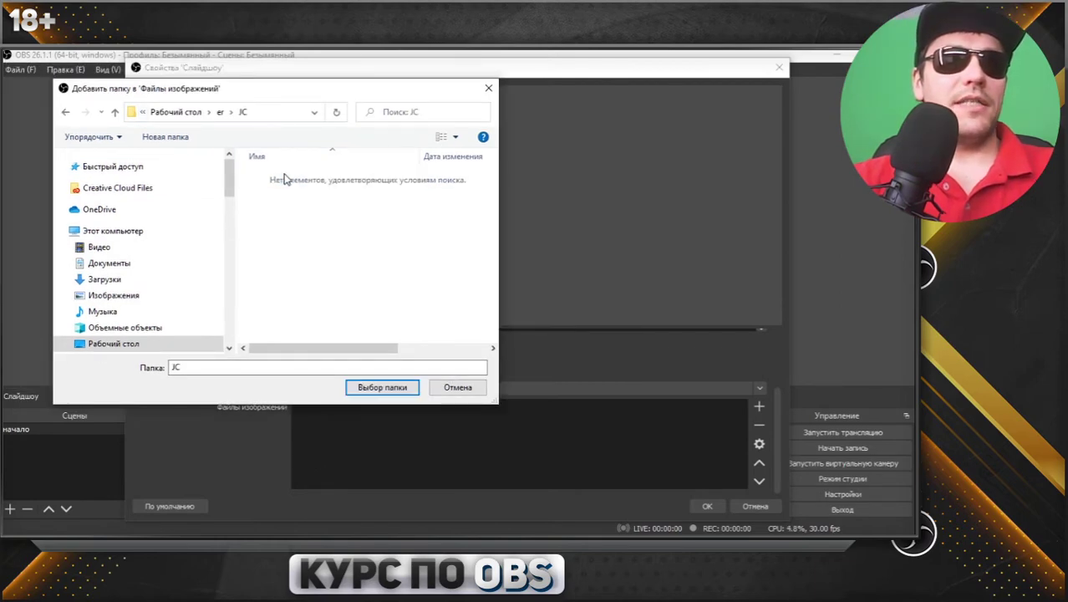
{"action": "left_click", "coordinate": [66, 111]}
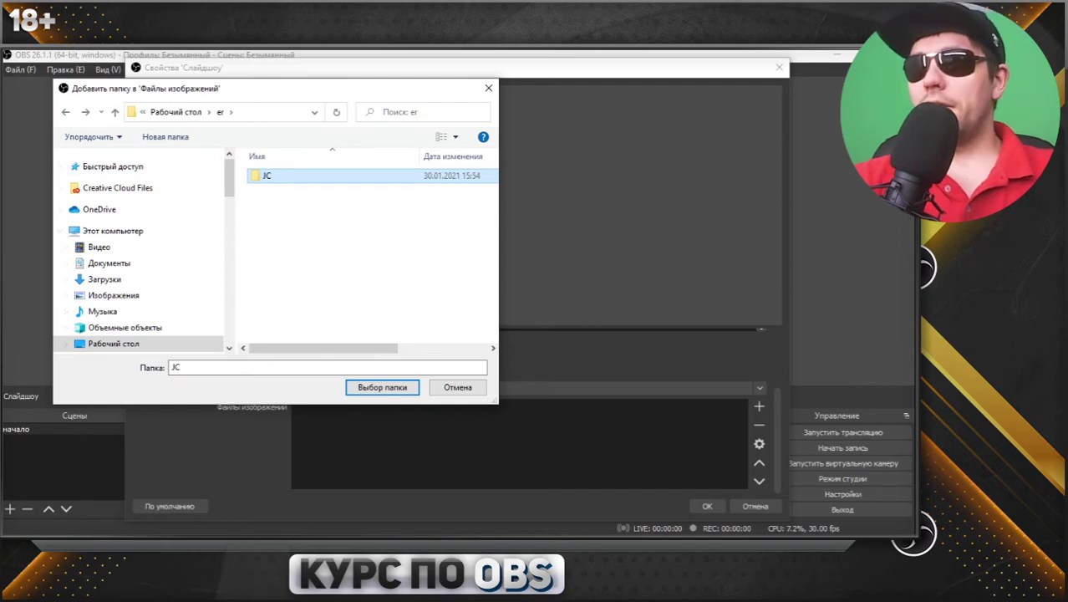
- Switch to File Explorer, open the JC folder and show the properties of image 1
{"action": "key", "text": "alt+Tab"}
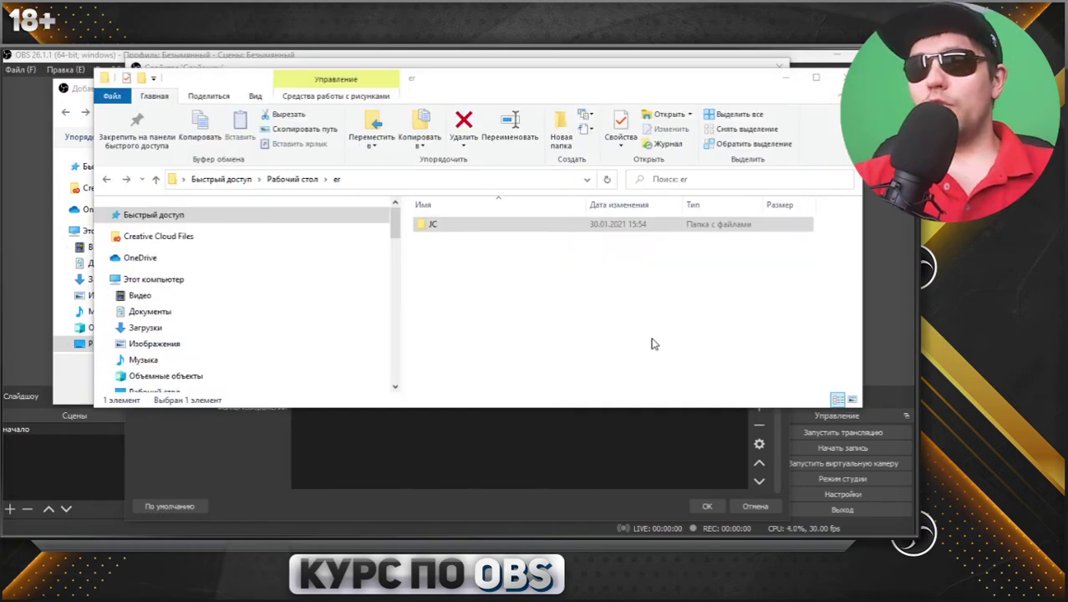
{"action": "double_click", "coordinate": [451, 224]}
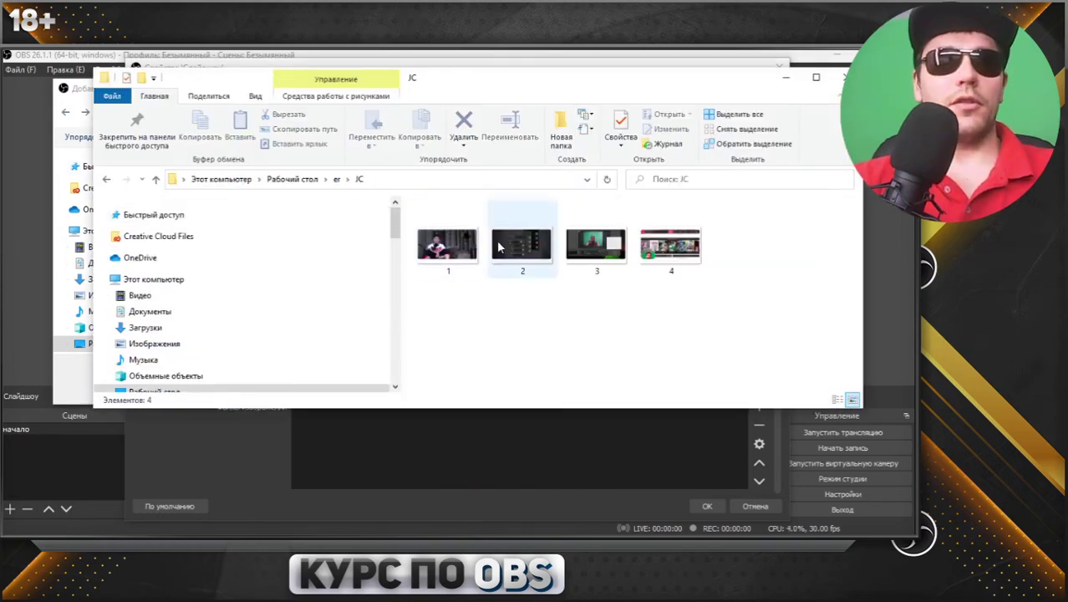
{"action": "right_click", "coordinate": [460, 266]}
{"action": "left_click", "coordinate": [508, 524]}
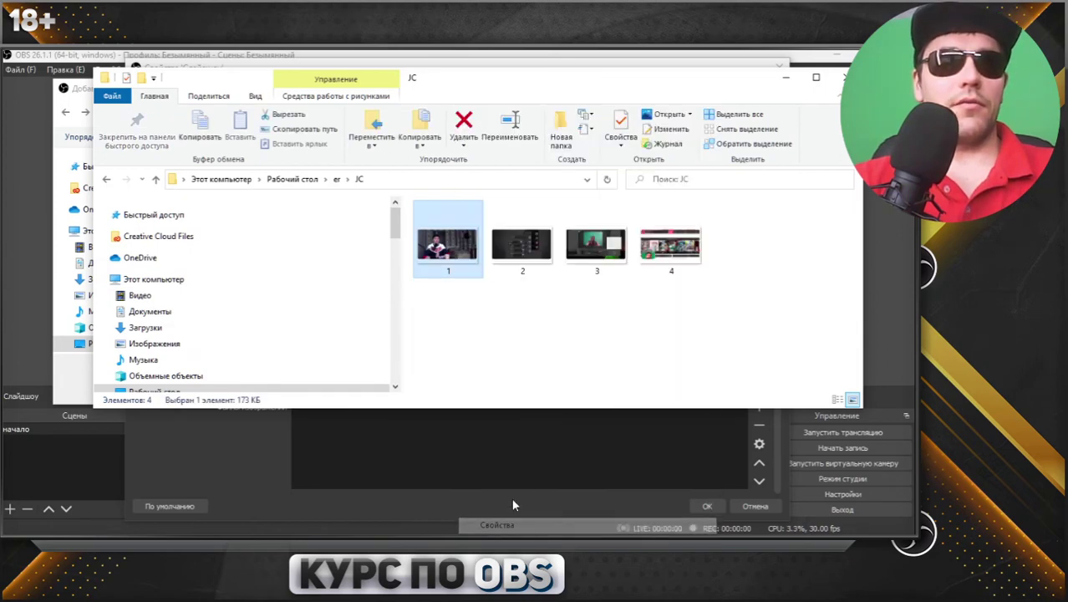
{"action": "left_click_drag", "start_coordinate": [580, 194], "coordinate": [479, 178]}
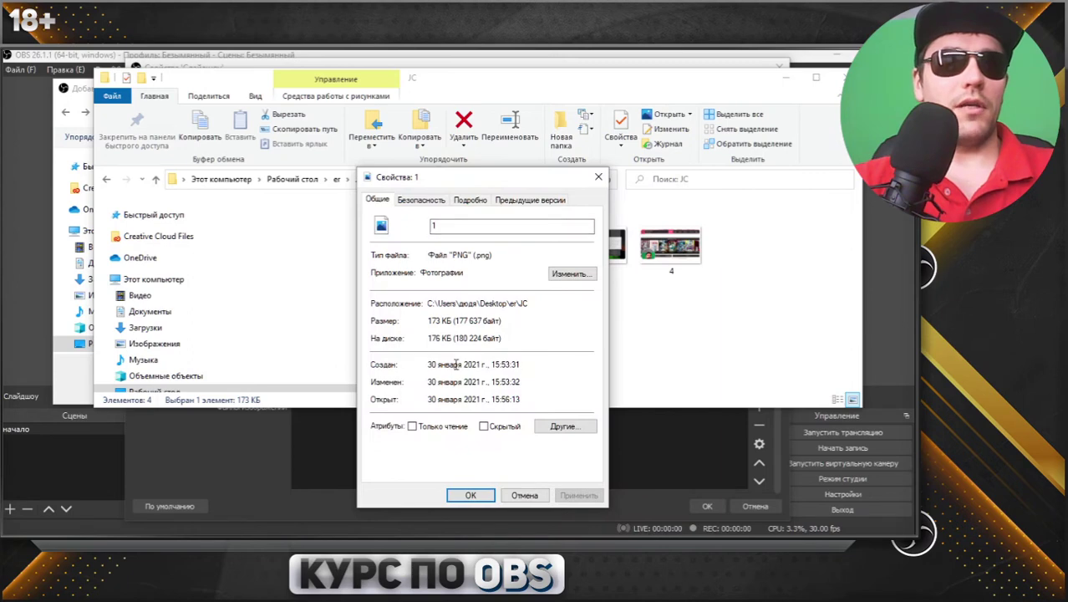
- Examine the detailed properties of image 1, including its resolution, then close the properties and the File Explorer window
{"action": "left_click", "coordinate": [461, 202]}
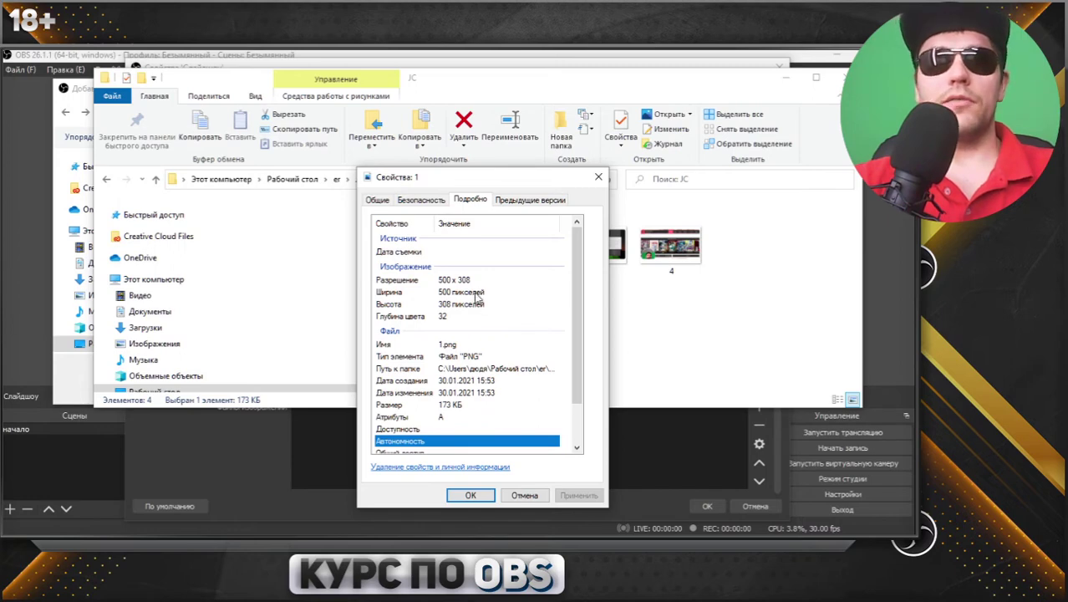
{"action": "left_click_drag", "start_coordinate": [506, 178], "coordinate": [542, 169]}
{"action": "scroll", "coordinate": [605, 297], "scroll_direction": "down", "scroll_amount": 2}
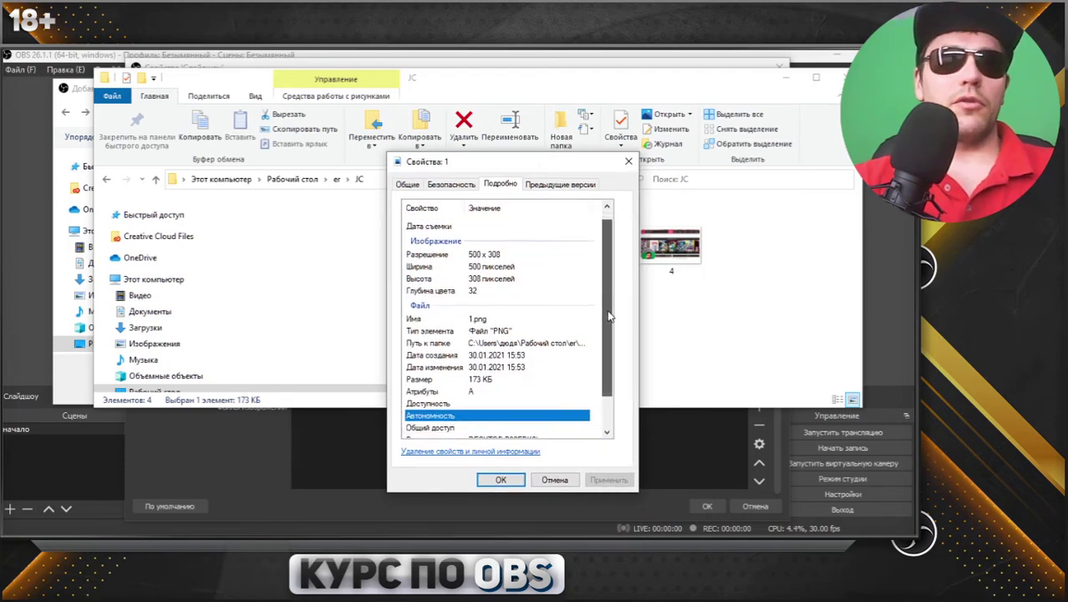
{"action": "scroll", "coordinate": [613, 373], "scroll_direction": "up", "scroll_amount": 1}
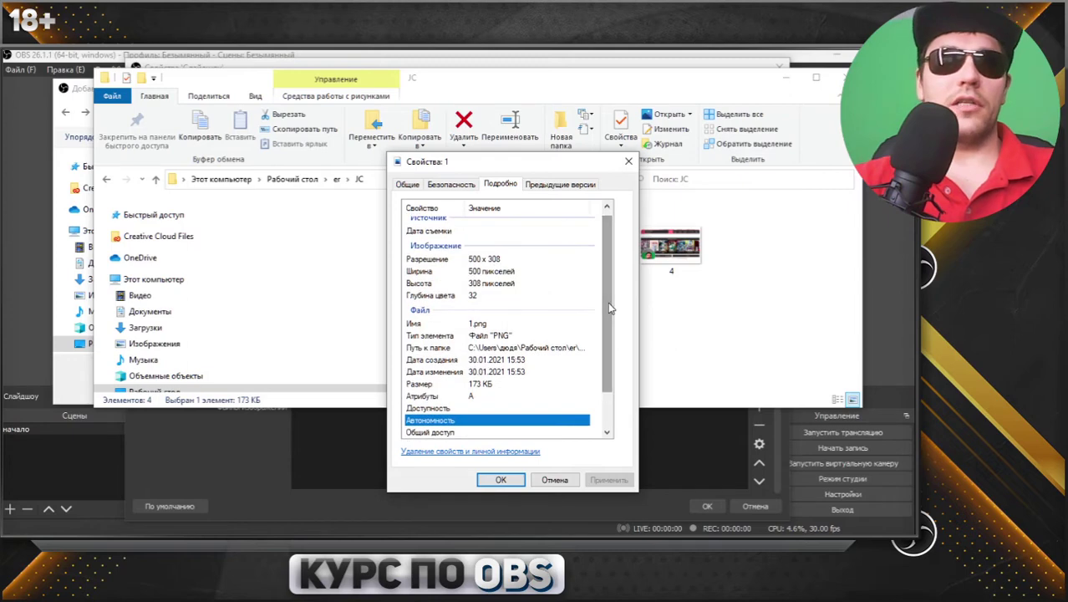
{"action": "scroll", "coordinate": [611, 306], "scroll_direction": "down", "scroll_amount": 2}
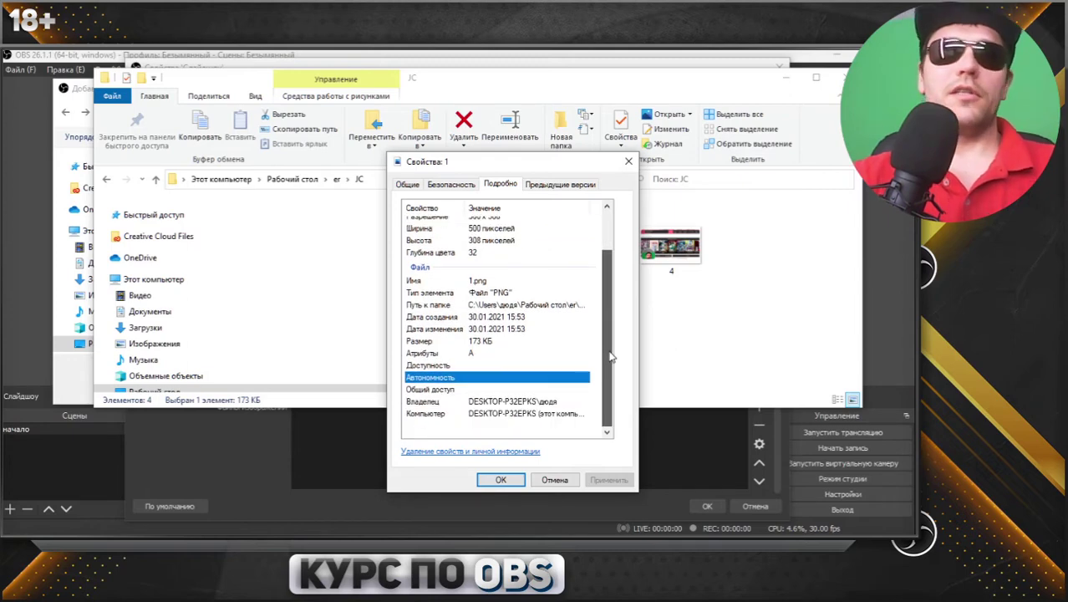
{"action": "scroll", "coordinate": [612, 307], "scroll_direction": "up", "scroll_amount": 2}
{"action": "scroll", "coordinate": [612, 284], "scroll_direction": "up", "scroll_amount": 1}
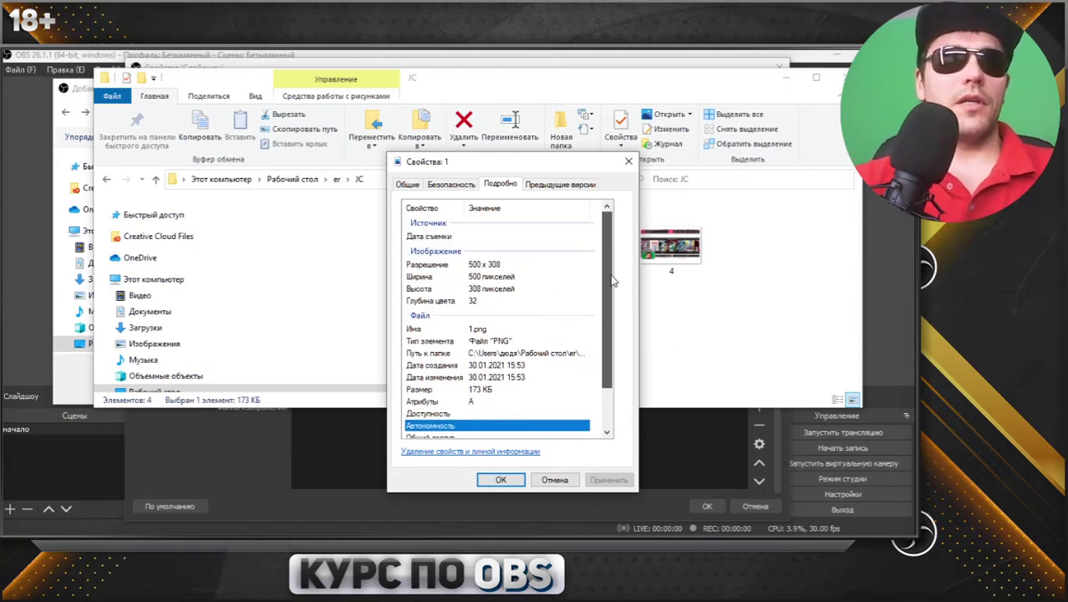
{"action": "left_click", "coordinate": [630, 165]}
{"action": "left_click", "coordinate": [842, 77]}
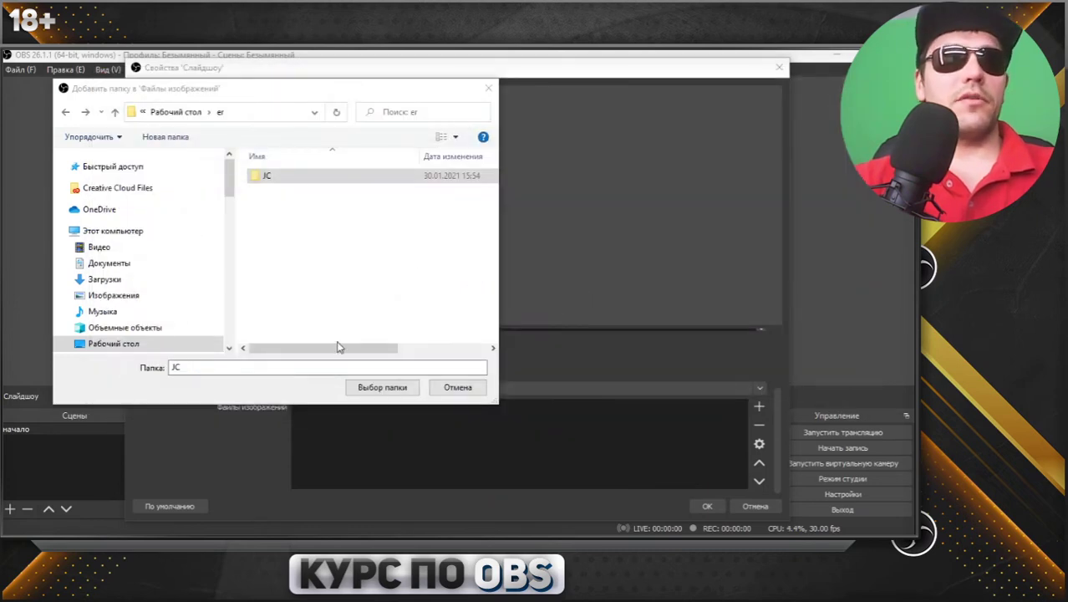
- Restart the folder selection and add the JC folder from er to the slideshow's image files
{"action": "left_click", "coordinate": [455, 386]}
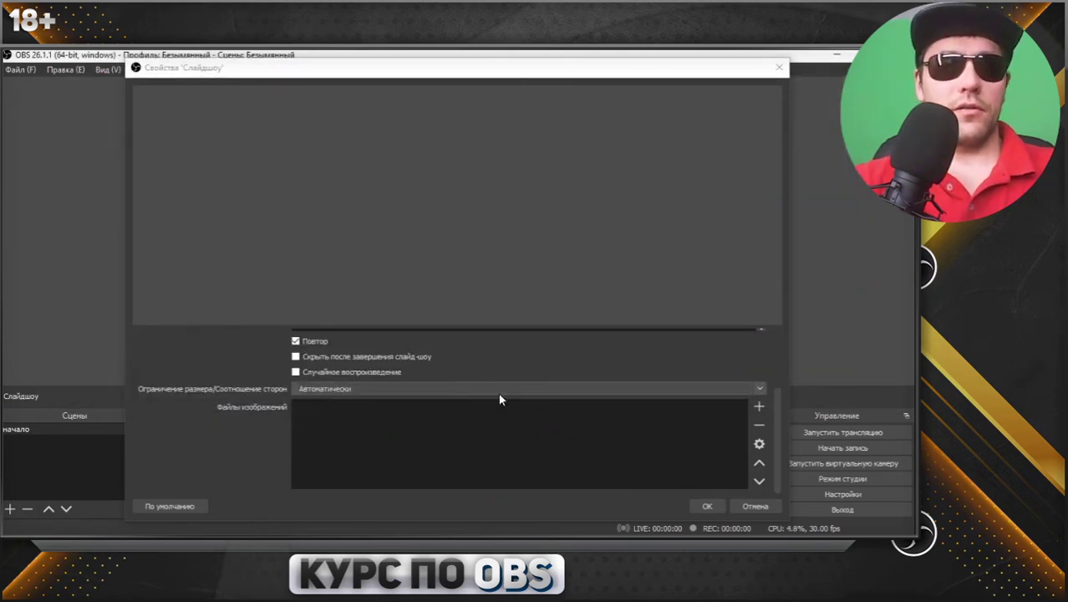
{"action": "left_click", "coordinate": [760, 407]}
{"action": "left_click", "coordinate": [798, 430]}
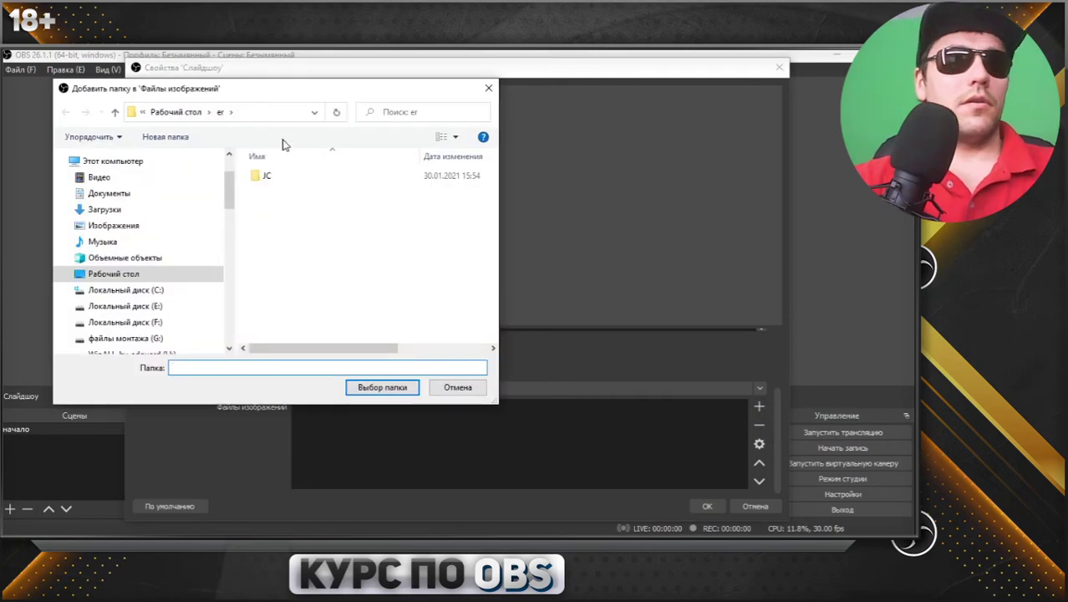
{"action": "left_click", "coordinate": [273, 177]}
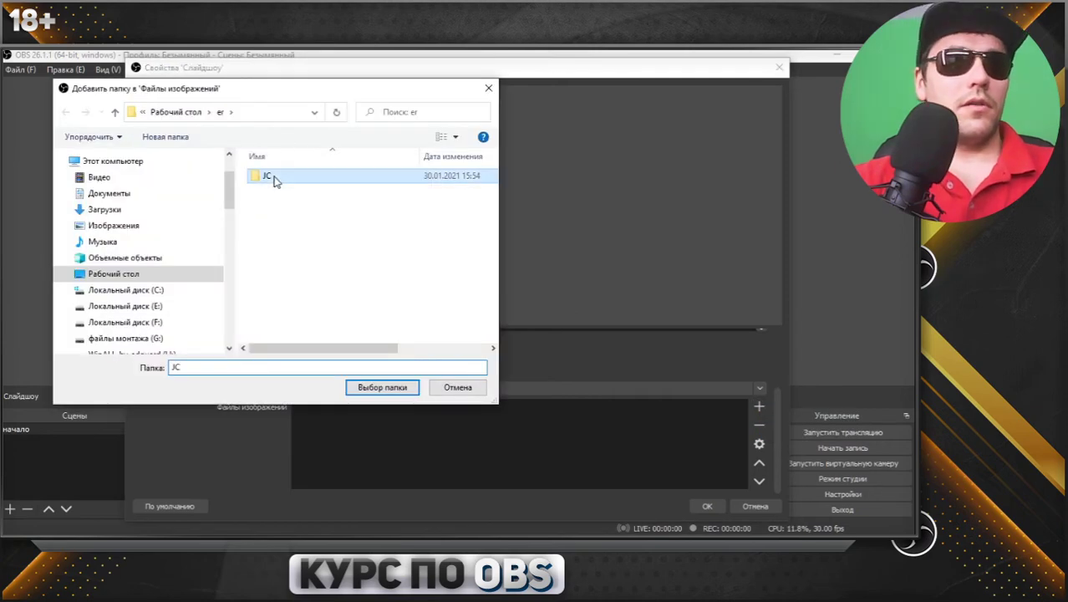
{"action": "left_click", "coordinate": [382, 387]}
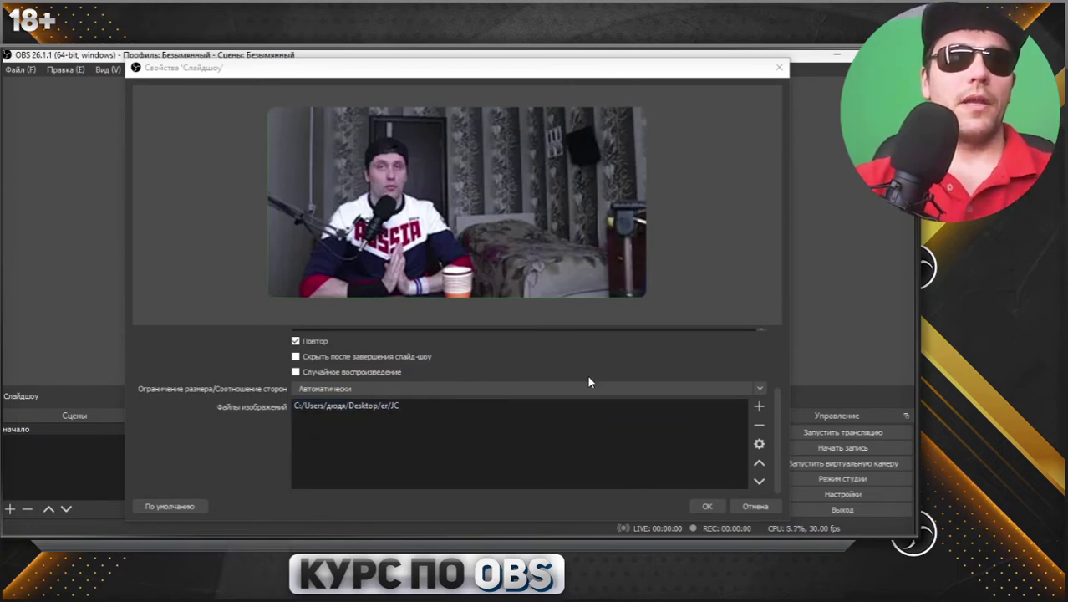
- Review the slideshow's available visibility behaviour and transition options without changing them
{"action": "scroll", "coordinate": [379, 343], "scroll_direction": "up", "scroll_amount": 3}
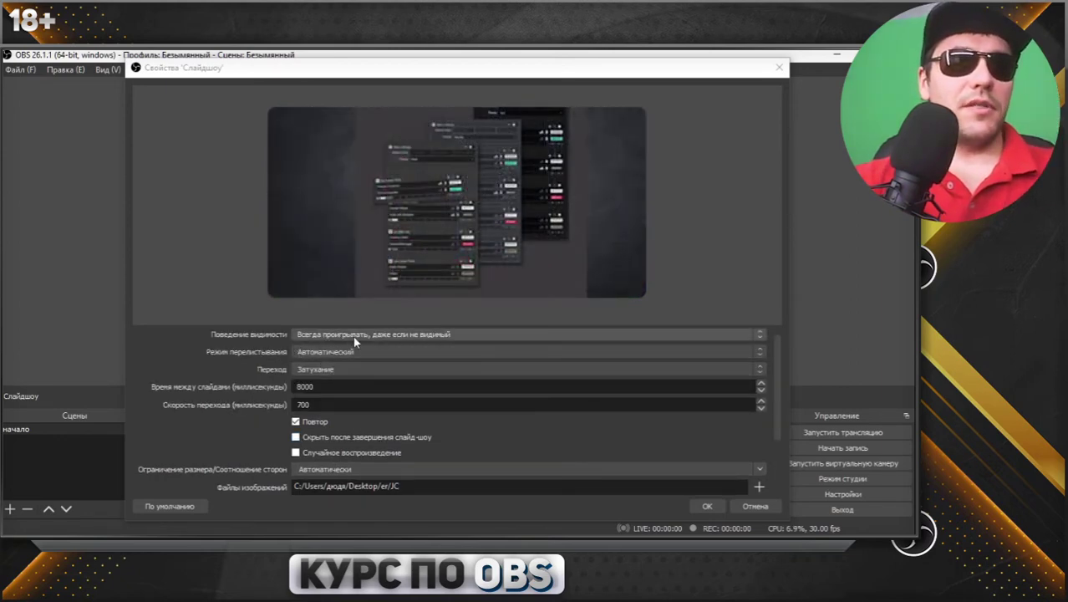
{"action": "left_click", "coordinate": [424, 335]}
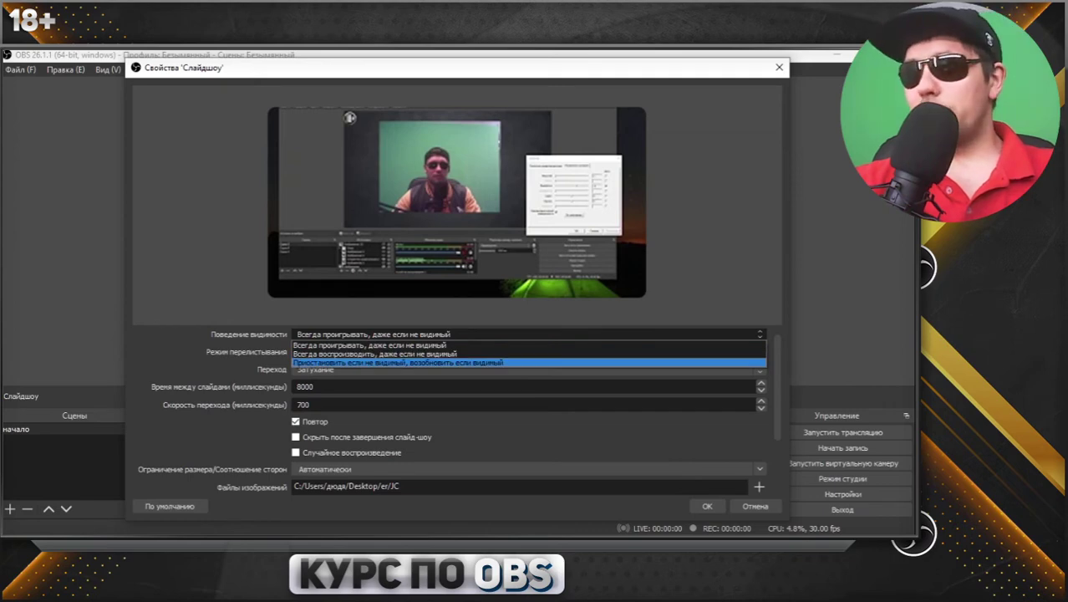
{"action": "left_click", "coordinate": [722, 443]}
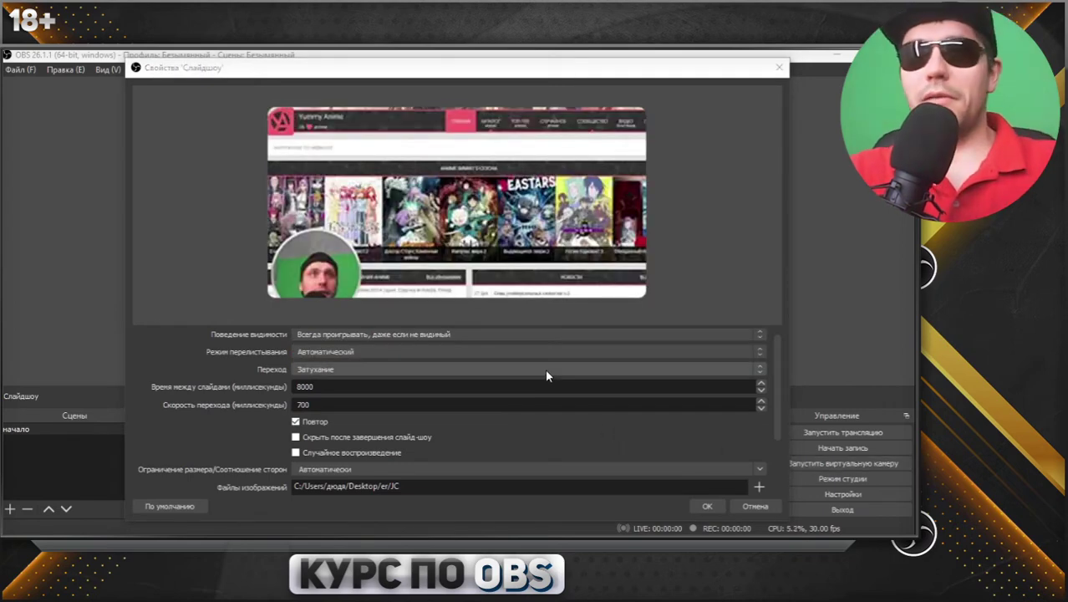
{"action": "left_click", "coordinate": [480, 334]}
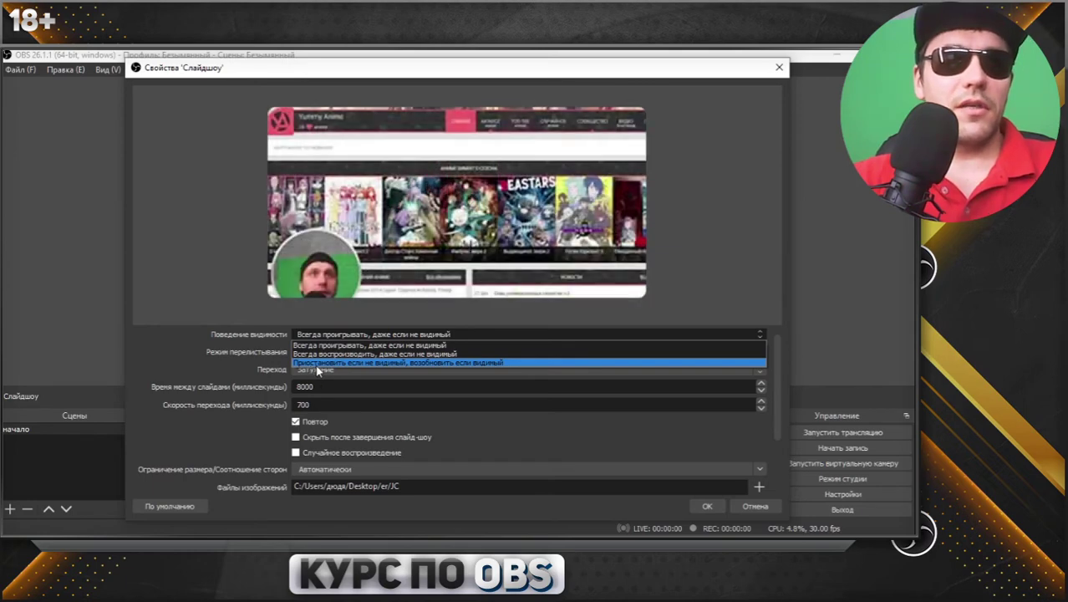
{"action": "left_click", "coordinate": [425, 371]}
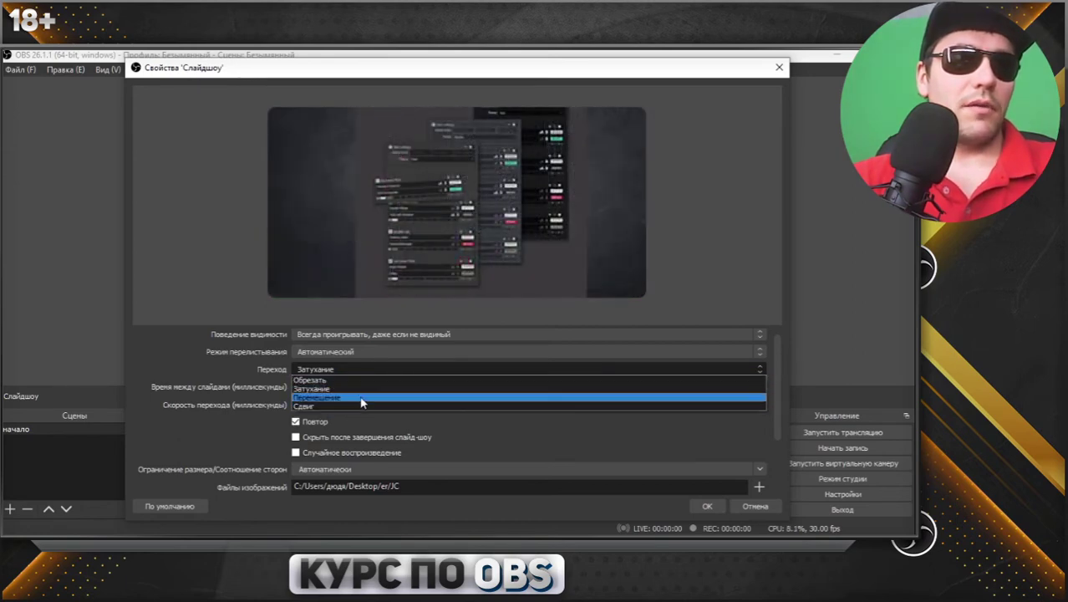
{"action": "left_click", "coordinate": [716, 289]}
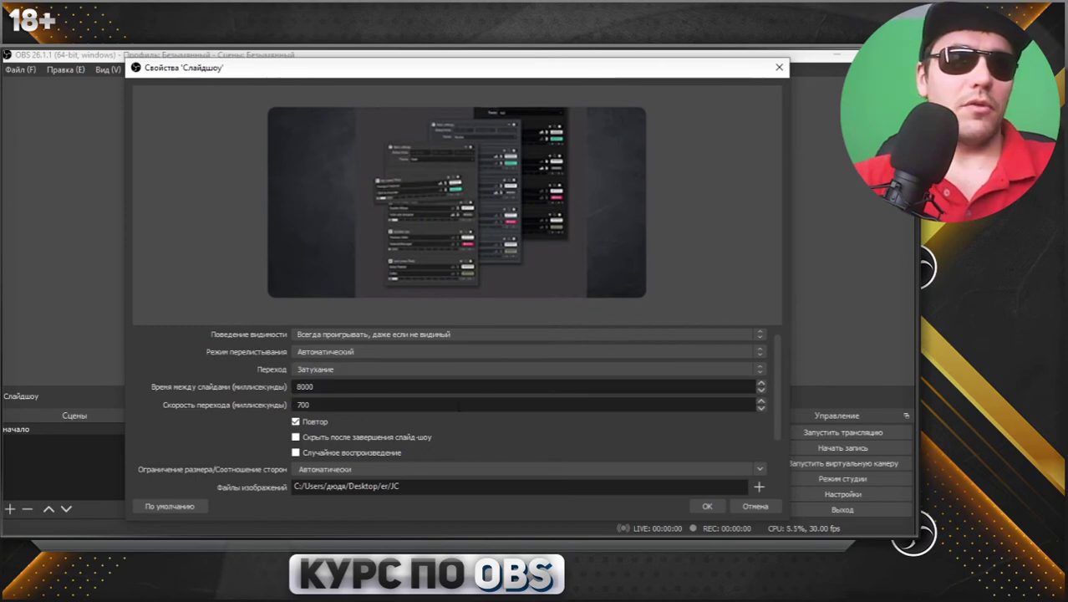
- Set the slideshow's time between slides to 5000 milliseconds
{"action": "left_click", "coordinate": [351, 371]}
{"action": "left_click", "coordinate": [337, 393]}
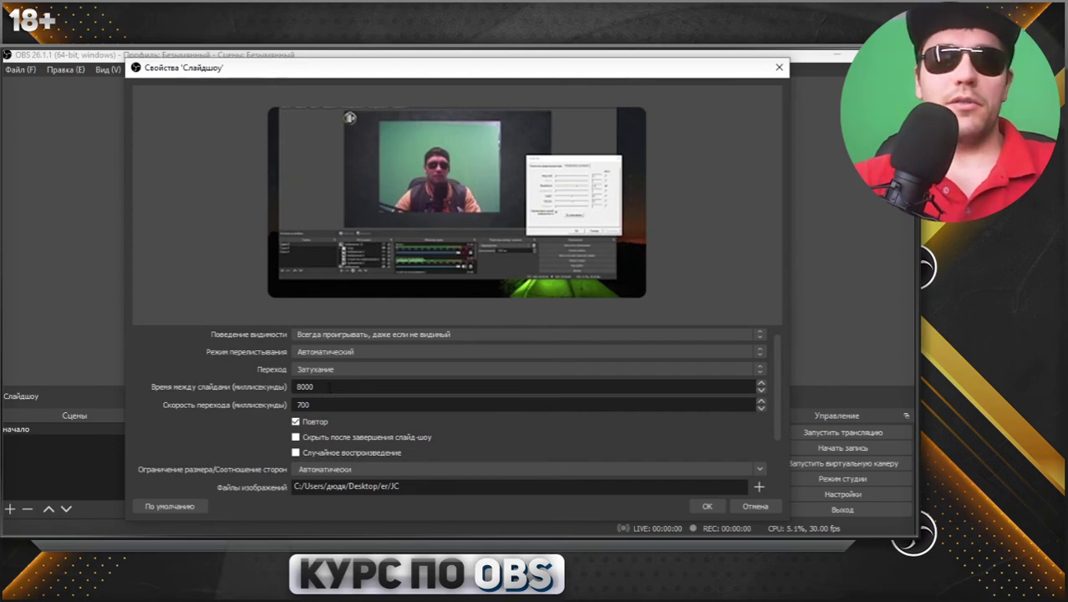
{"action": "double_click", "coordinate": [329, 387]}
{"action": "left_click", "coordinate": [339, 384]}
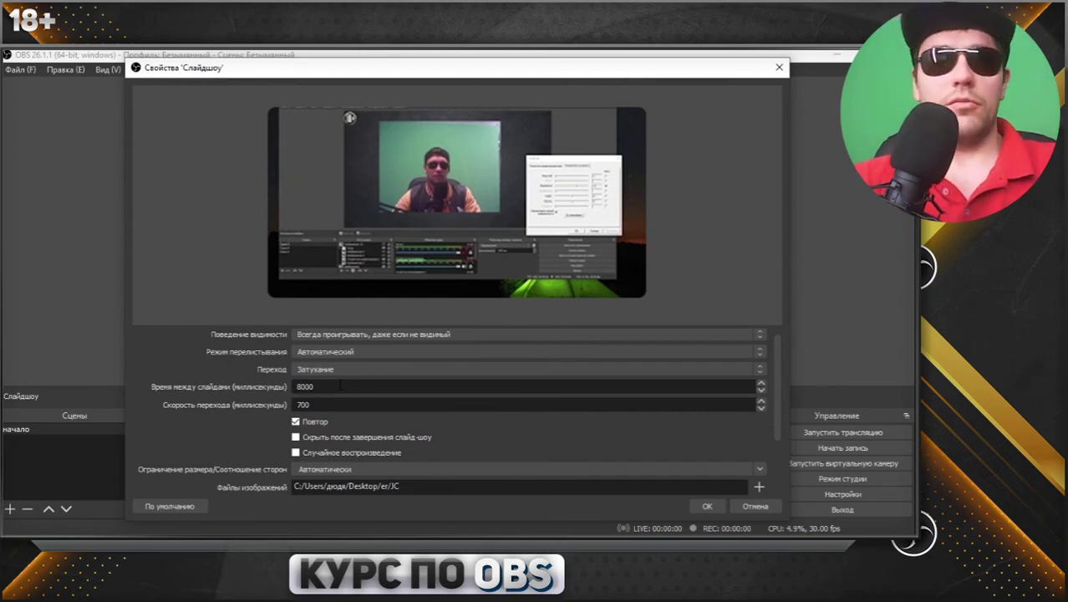
{"action": "double_click", "coordinate": [339, 384]}
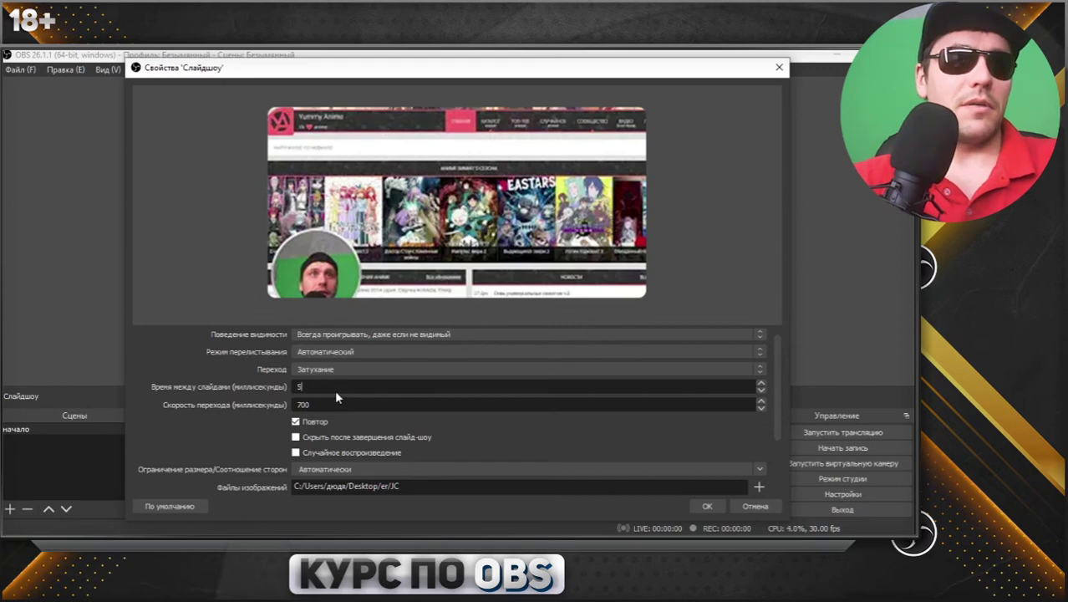
{"action": "type", "text": "5500"}
{"action": "double_click", "coordinate": [333, 386]}
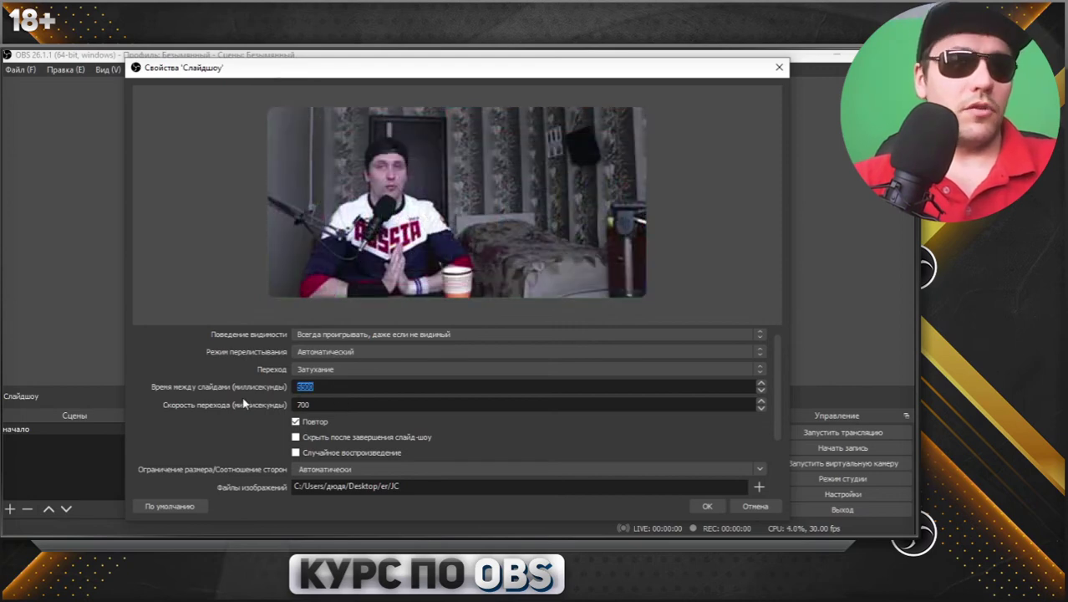
{"action": "type", "text": "5000"}
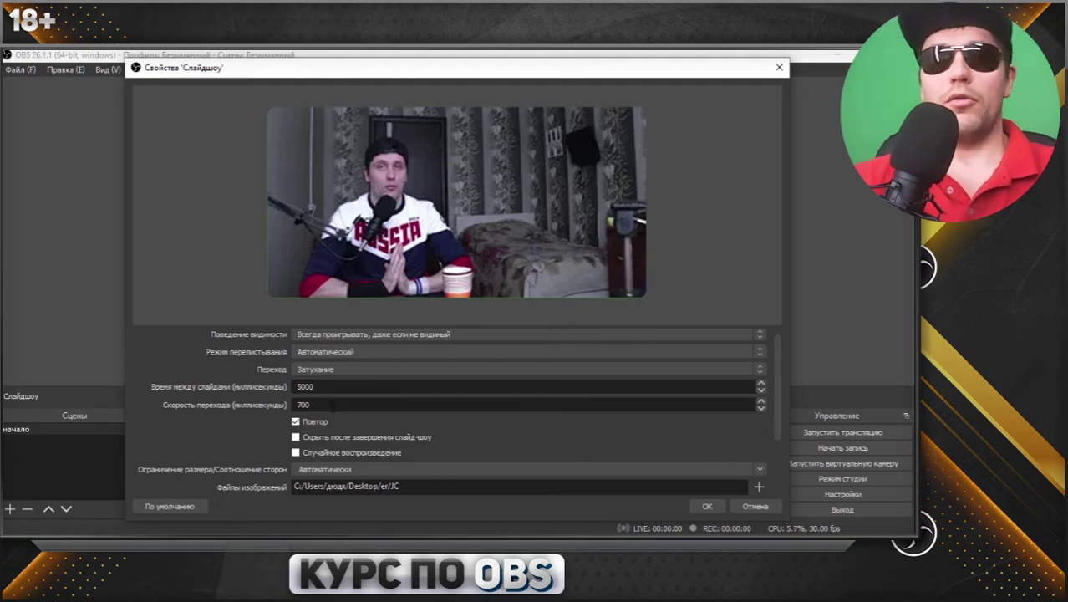
- Set the slideshow's transition speed to 1000 milliseconds and its transition type to Перемещение
{"action": "left_click_drag", "start_coordinate": [316, 404], "coordinate": [241, 405]}
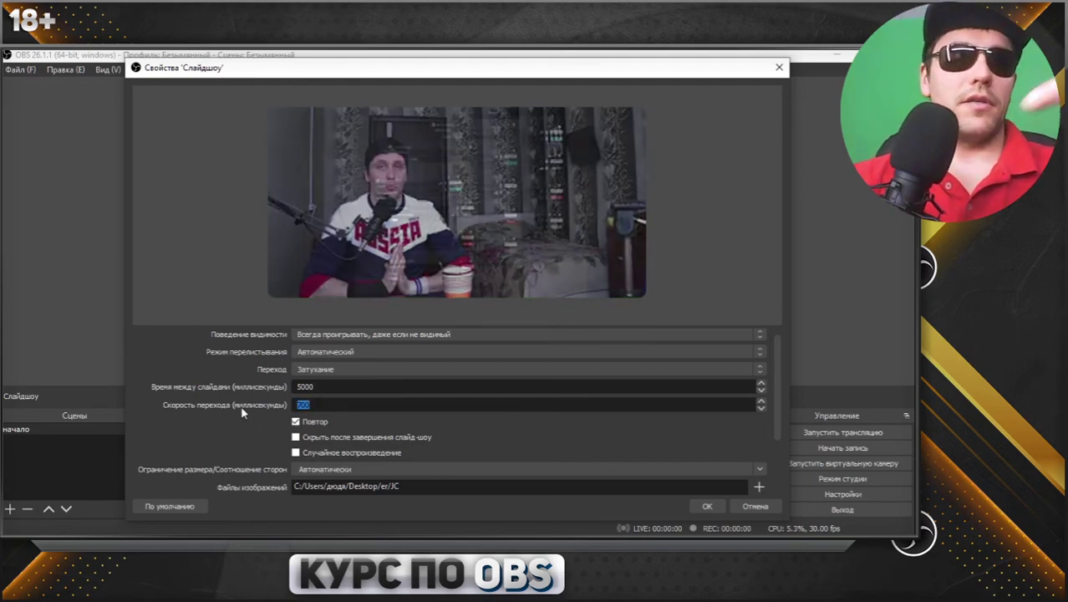
{"action": "type", "text": "100"}
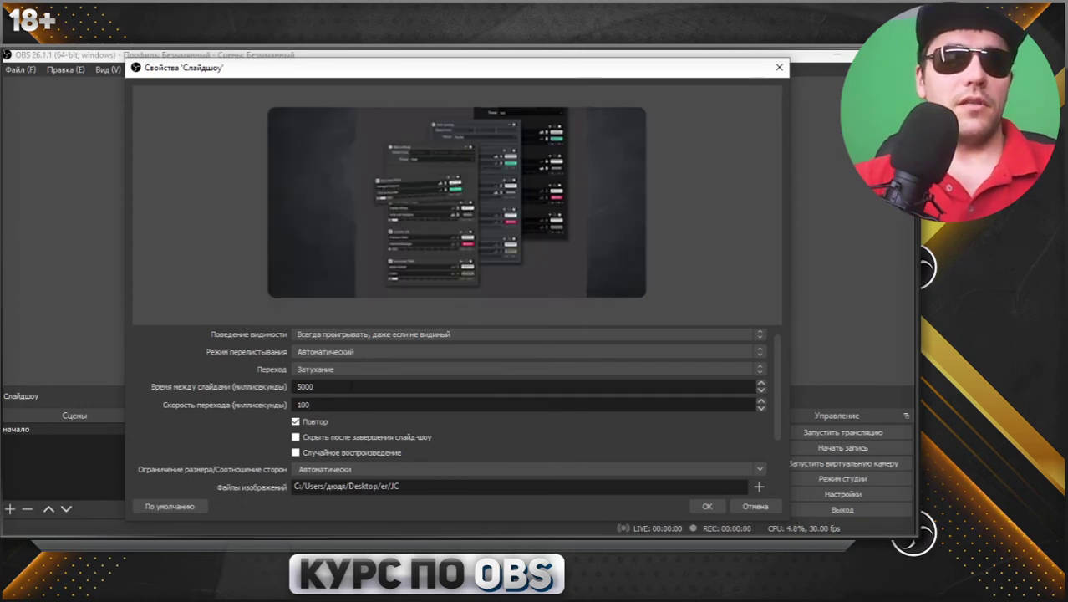
{"action": "key", "text": "ctrl+a"}
{"action": "type", "text": "1"}
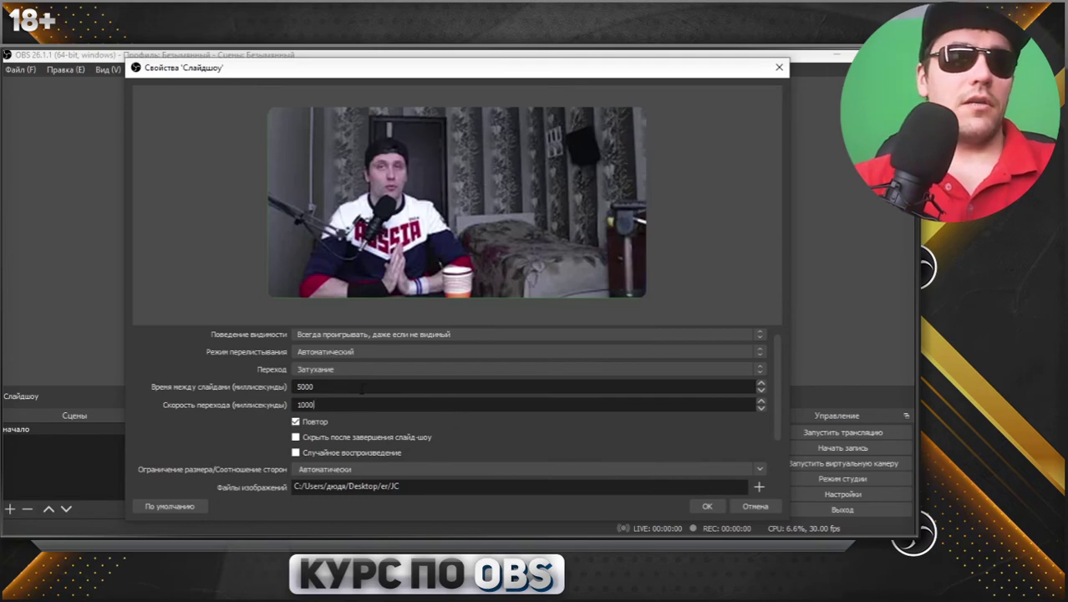
{"action": "left_click", "coordinate": [351, 370]}
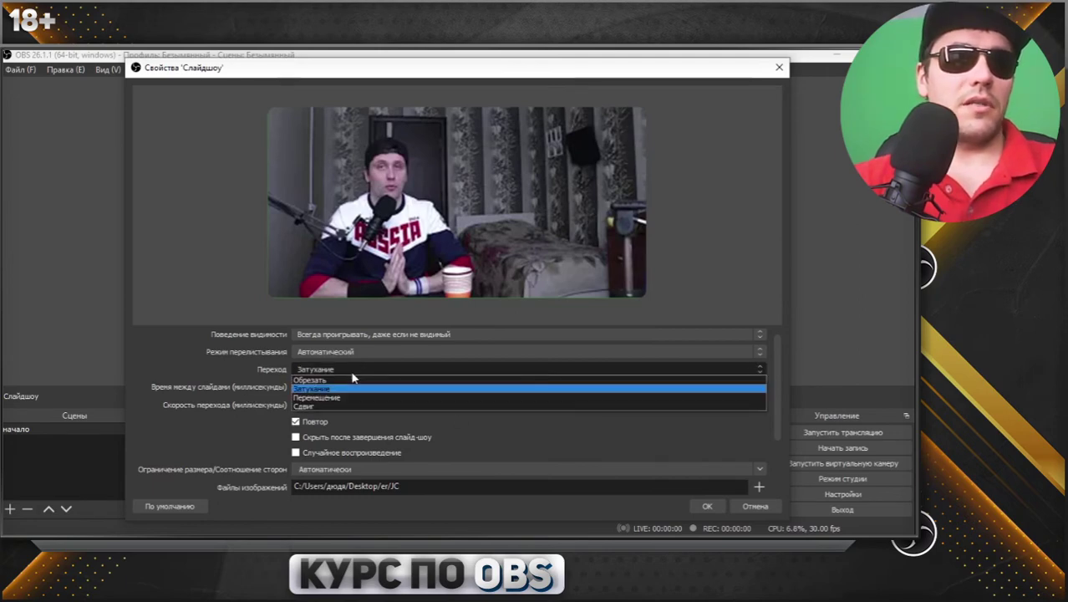
{"action": "left_click", "coordinate": [351, 397]}
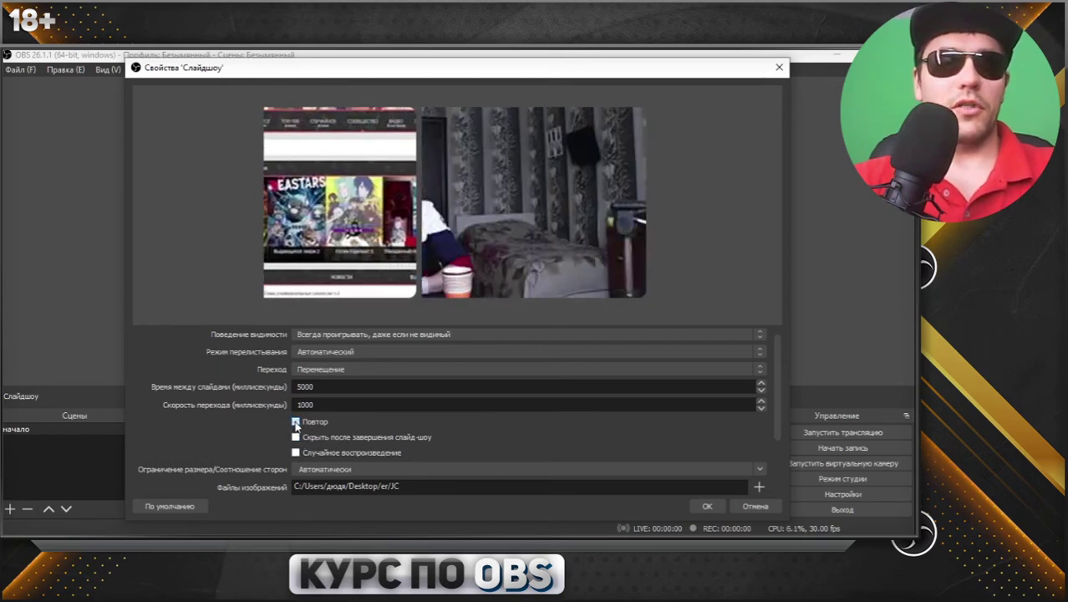
- Try random playback and turn it off again, limit the slideshow's size to 1366x768 and apply the properties
{"action": "left_click", "coordinate": [298, 453]}
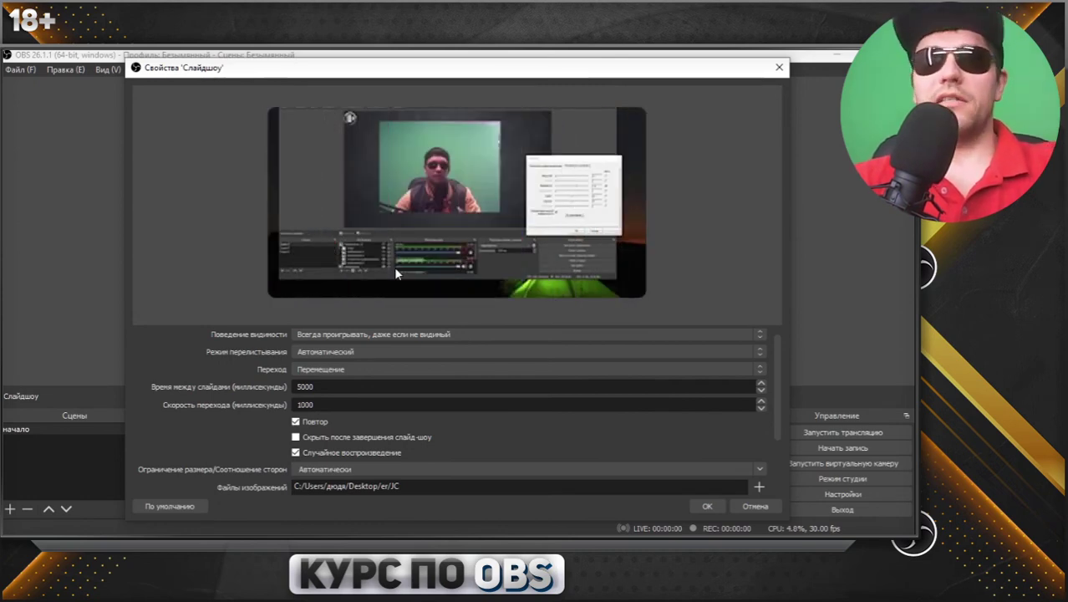
{"action": "left_click", "coordinate": [294, 452]}
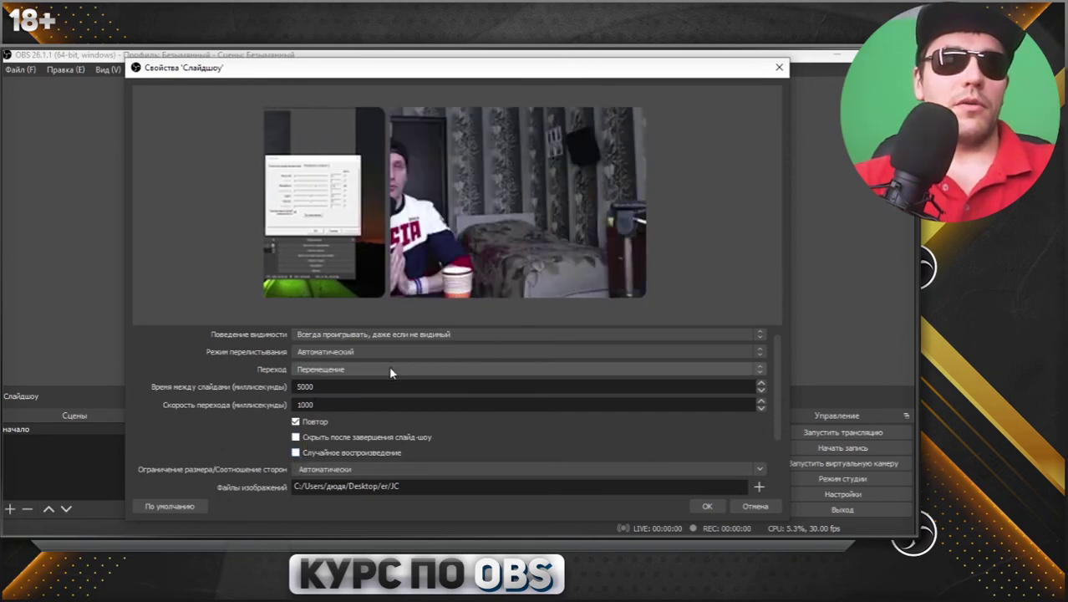
{"action": "scroll", "coordinate": [388, 365], "scroll_direction": "down", "scroll_amount": 2}
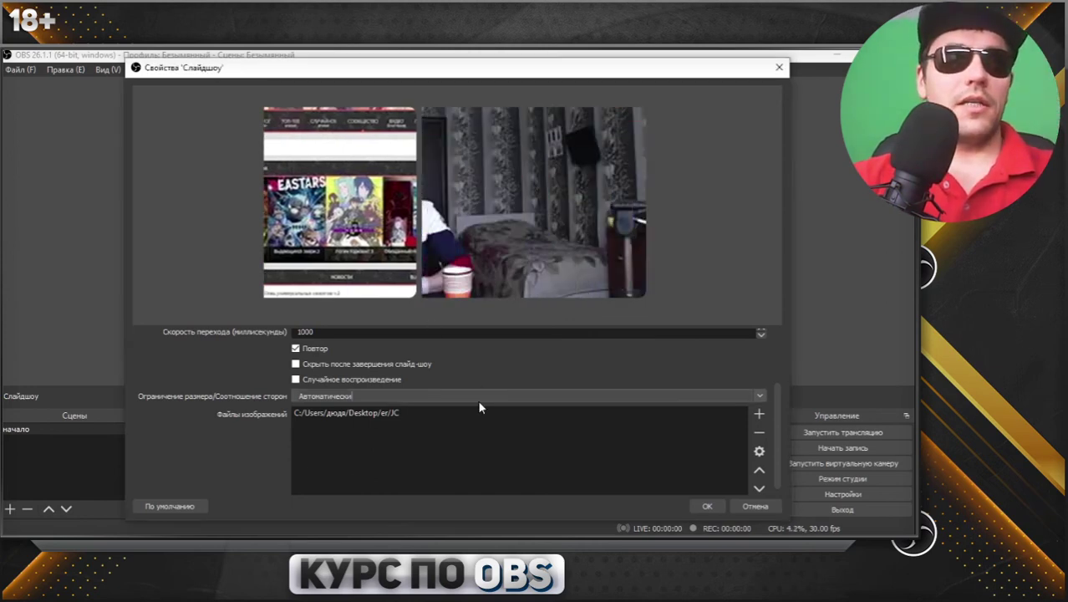
{"action": "left_click", "coordinate": [760, 398]}
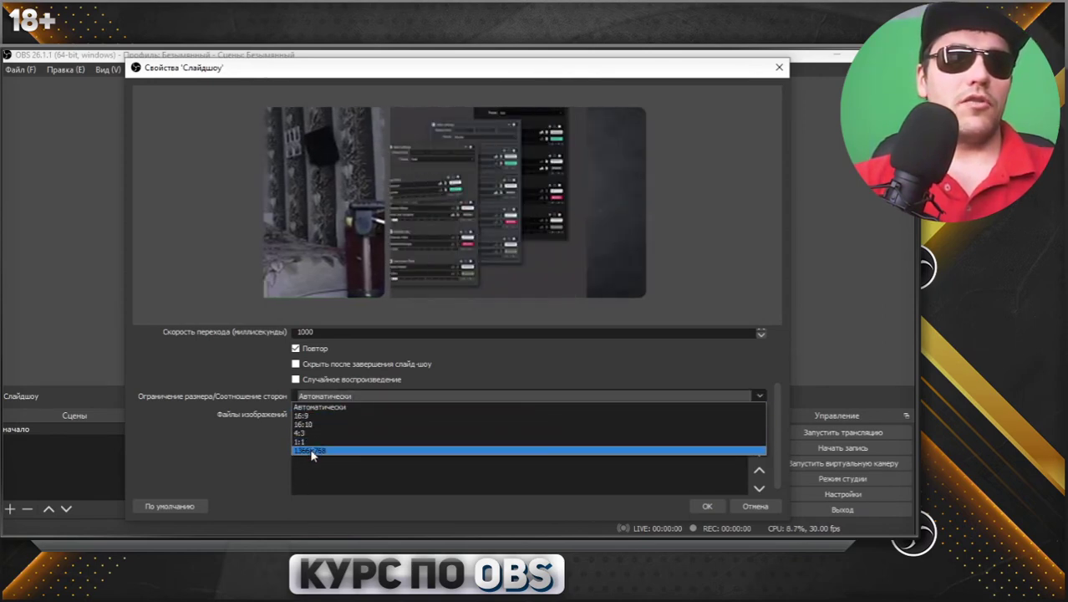
{"action": "left_click", "coordinate": [320, 451]}
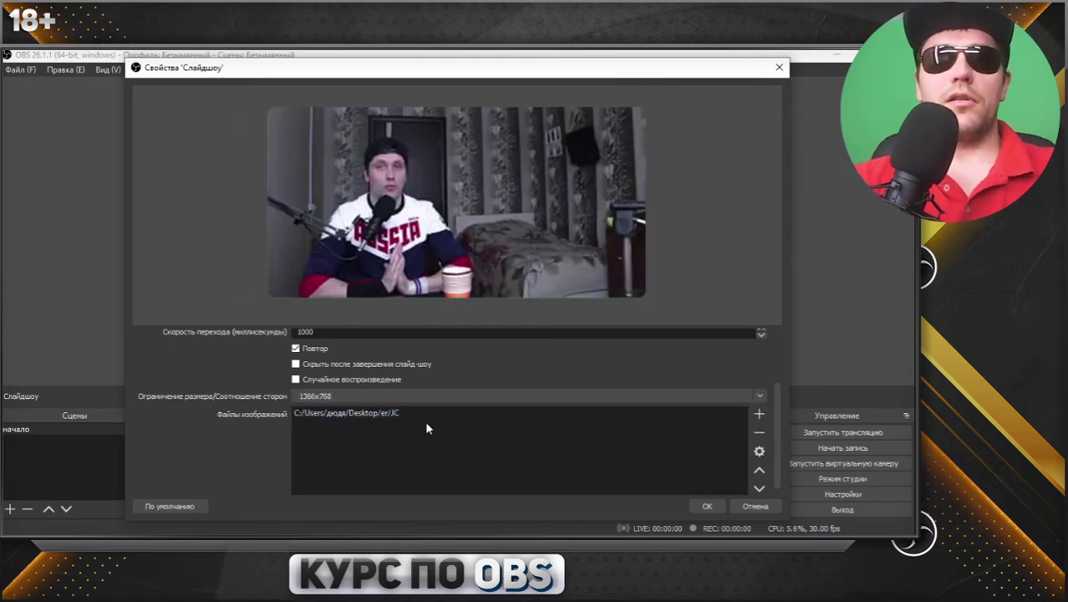
{"action": "left_click", "coordinate": [706, 506]}
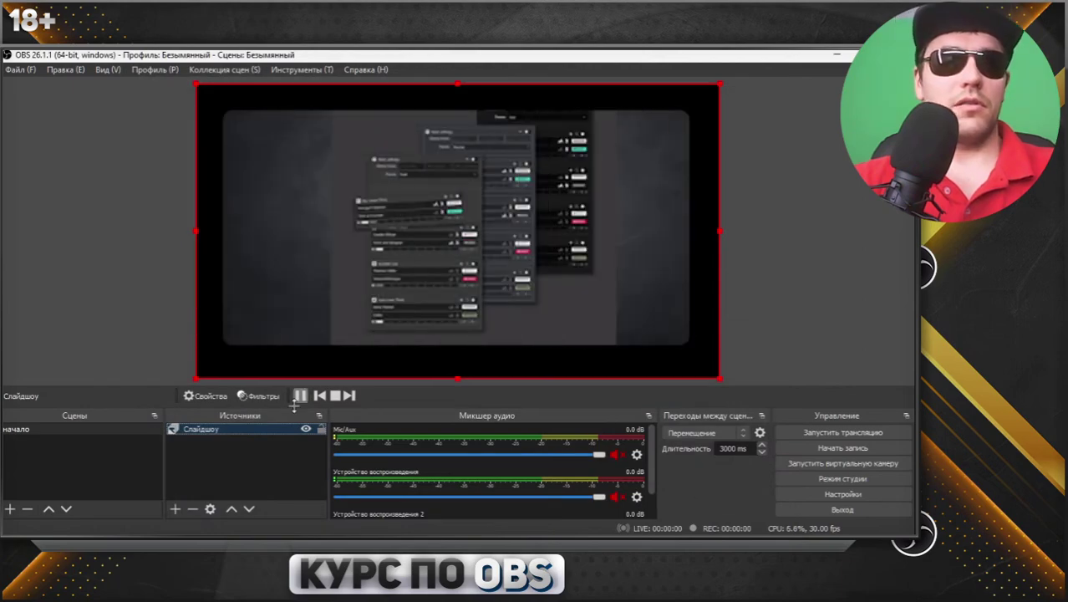
- Reopen the Слайдшоу source's properties, set its size/aspect ratio limit to Автоматически and apply the properties
{"action": "right_click", "coordinate": [282, 436]}
{"action": "left_click", "coordinate": [322, 420]}
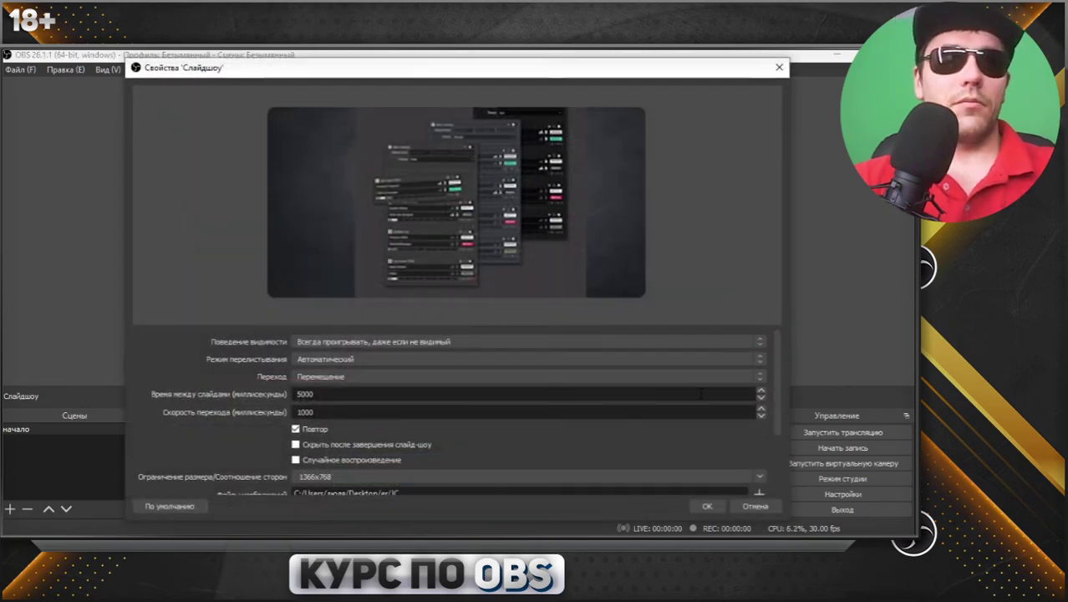
{"action": "scroll", "coordinate": [702, 393], "scroll_direction": "down", "scroll_amount": 2}
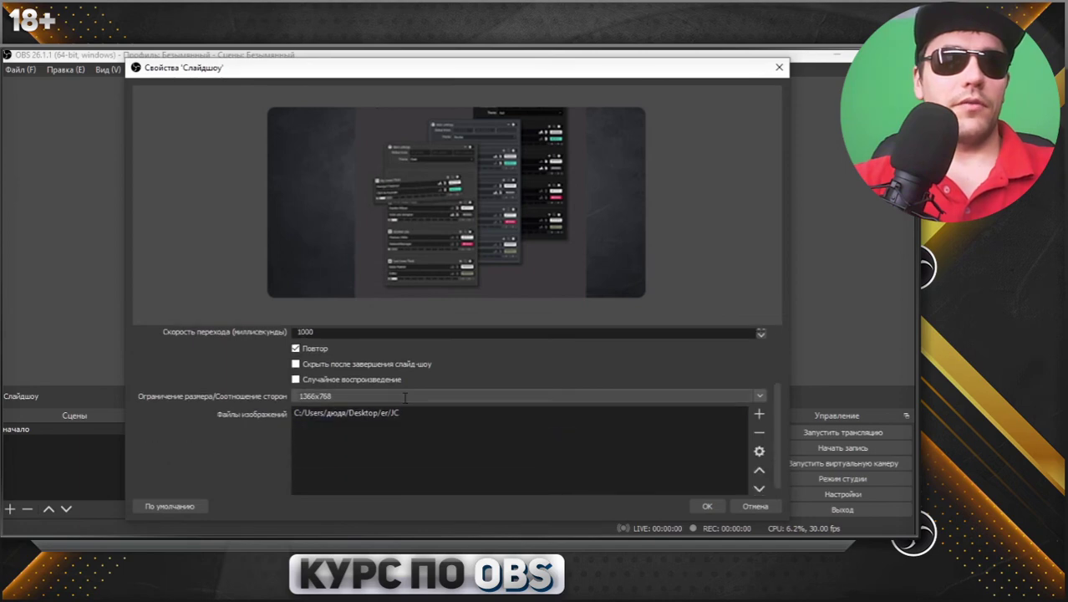
{"action": "left_click", "coordinate": [735, 397]}
{"action": "left_click", "coordinate": [758, 395]}
{"action": "left_click", "coordinate": [427, 407]}
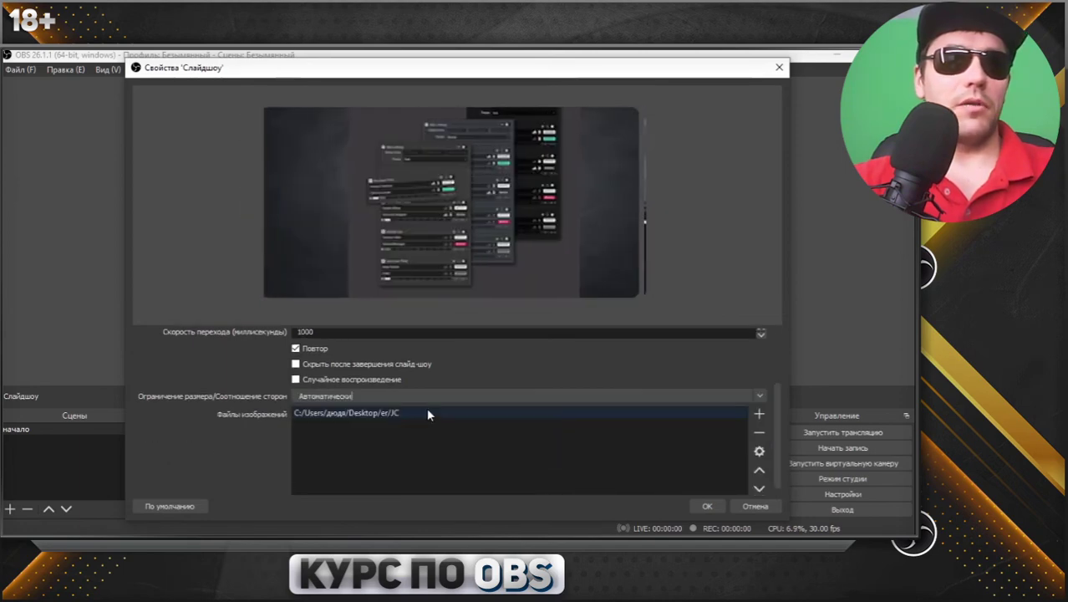
{"action": "scroll", "coordinate": [282, 443], "scroll_direction": "down", "scroll_amount": 1}
{"action": "scroll", "coordinate": [599, 416], "scroll_direction": "up", "scroll_amount": 2}
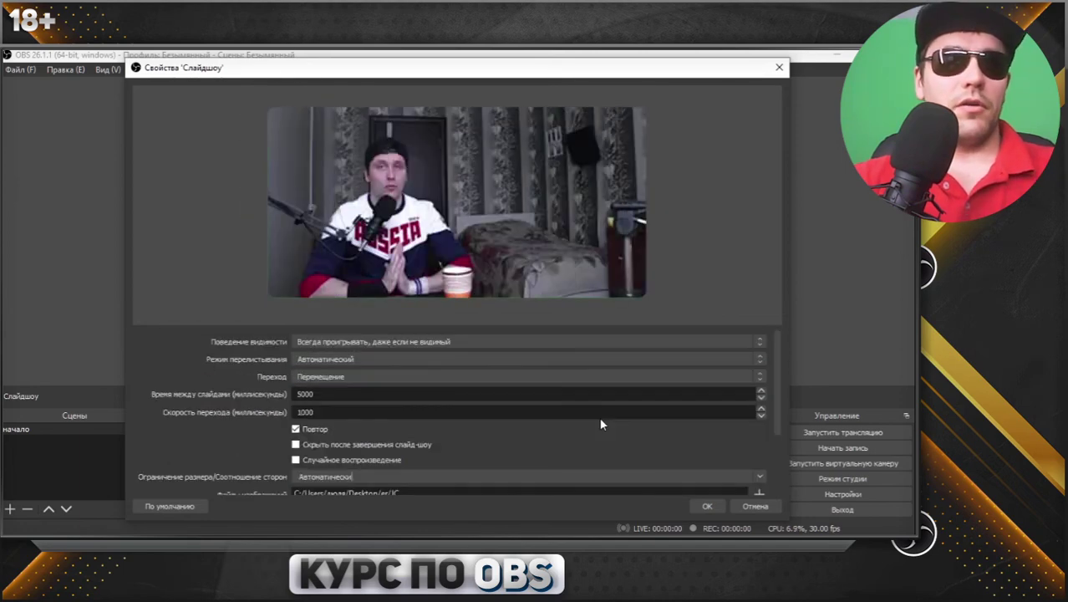
{"action": "scroll", "coordinate": [598, 416], "scroll_direction": "down", "scroll_amount": 2}
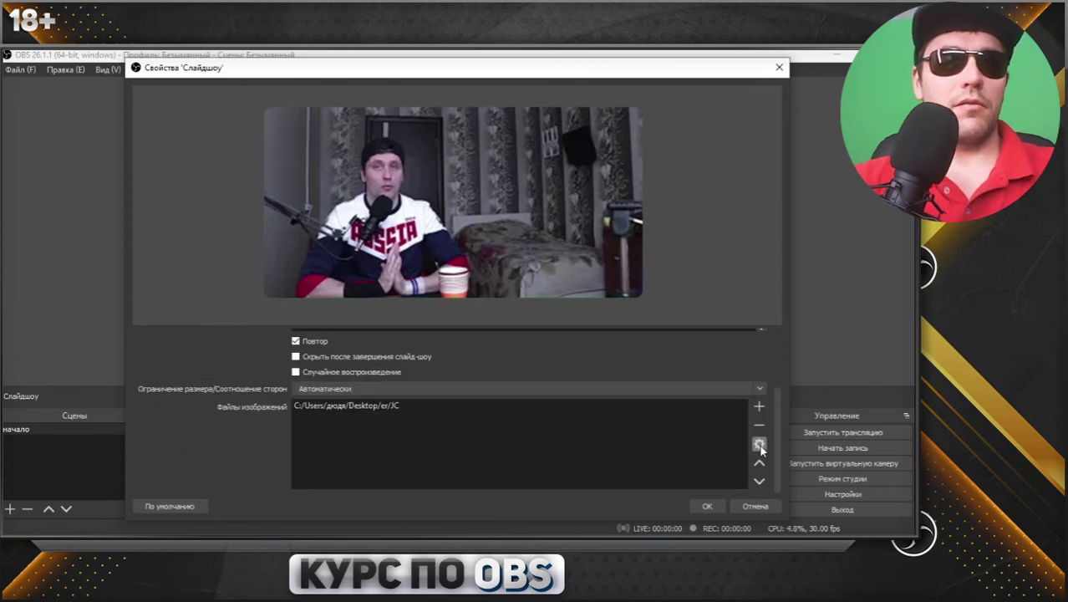
{"action": "scroll", "coordinate": [737, 455], "scroll_direction": "up", "scroll_amount": 2}
{"action": "scroll", "coordinate": [737, 458], "scroll_direction": "down", "scroll_amount": 2}
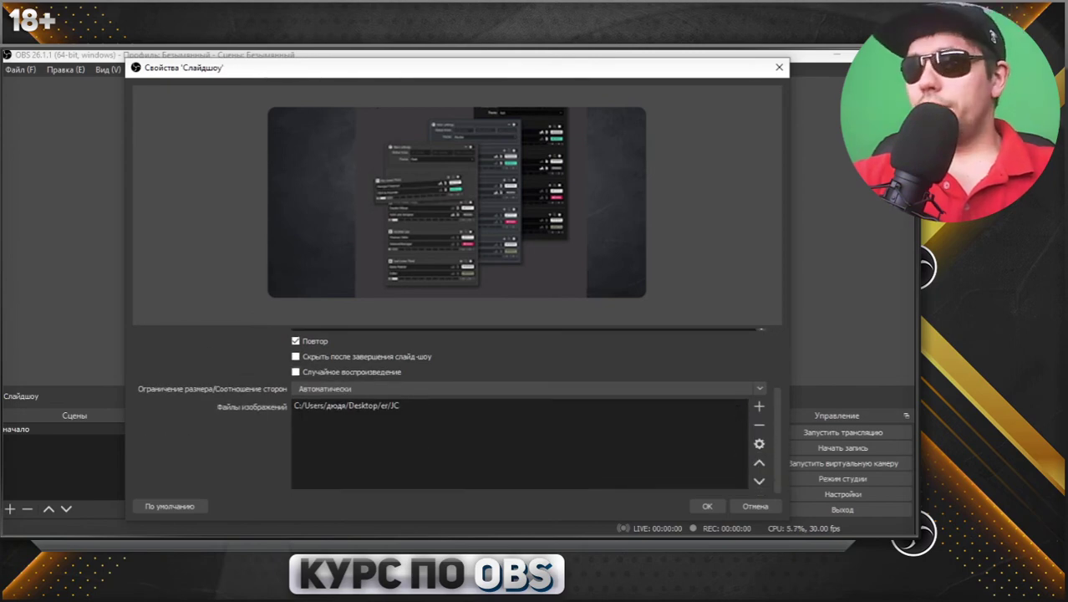
{"action": "left_click", "coordinate": [707, 505]}
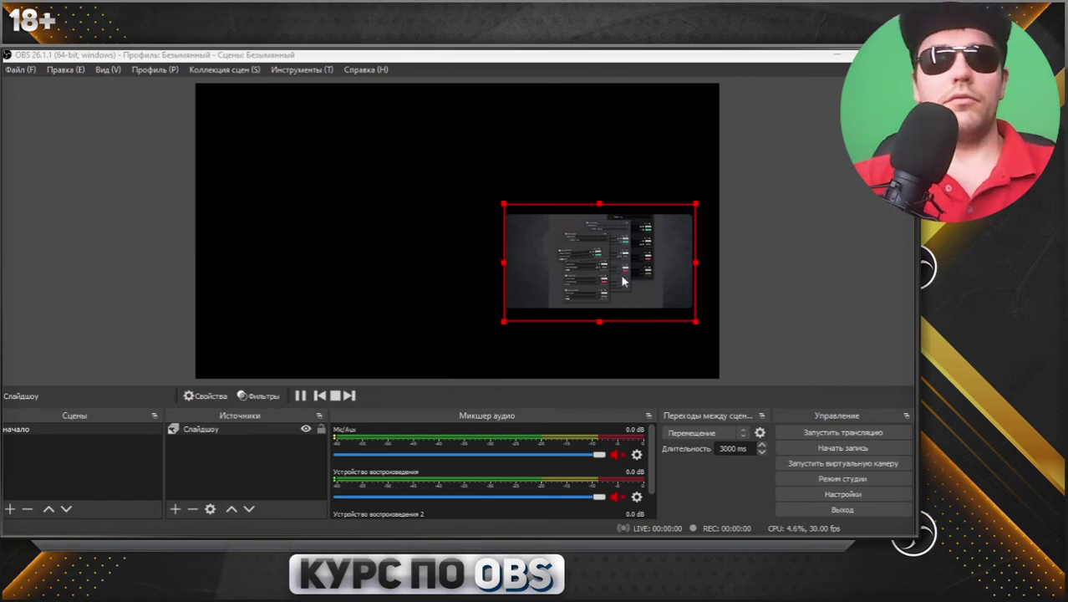
- Shrink the slideshow source to about a quarter of the canvas width and place it in the canvas's lower-right area
{"action": "left_click_drag", "start_coordinate": [624, 291], "coordinate": [618, 299]}
{"action": "left_click", "coordinate": [244, 451]}
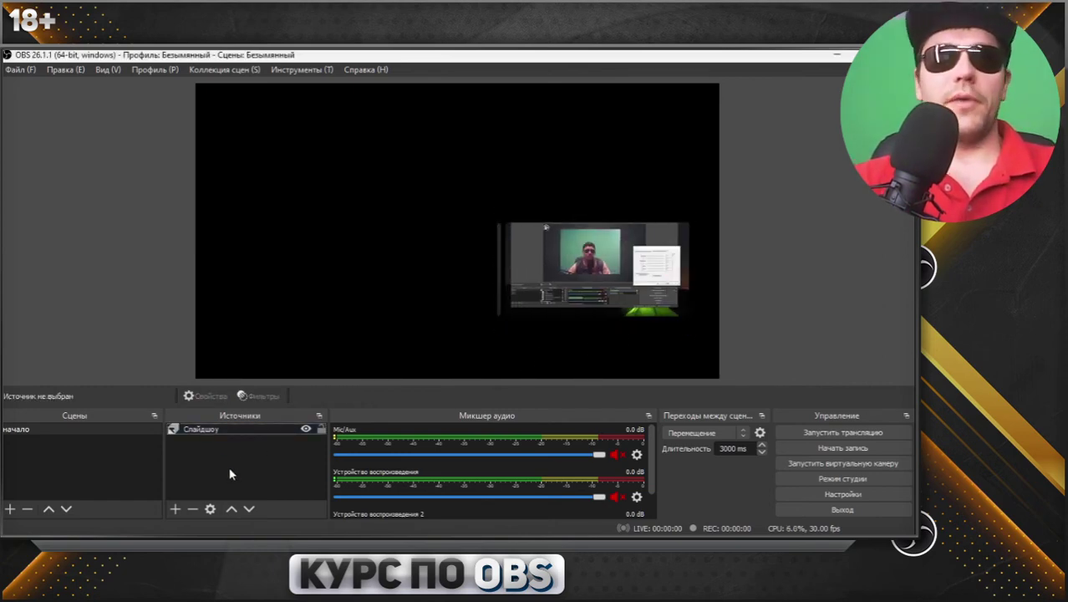
{"action": "left_click", "coordinate": [237, 428]}
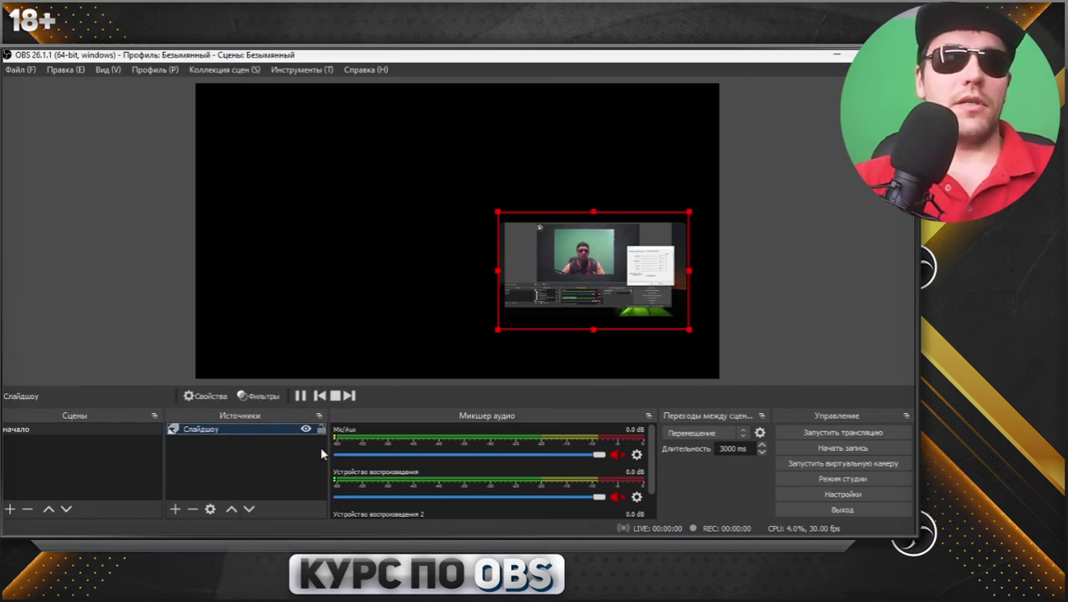
{"action": "left_click_drag", "start_coordinate": [494, 331], "coordinate": [515, 317]}
{"action": "left_click_drag", "start_coordinate": [627, 300], "coordinate": [668, 297]}
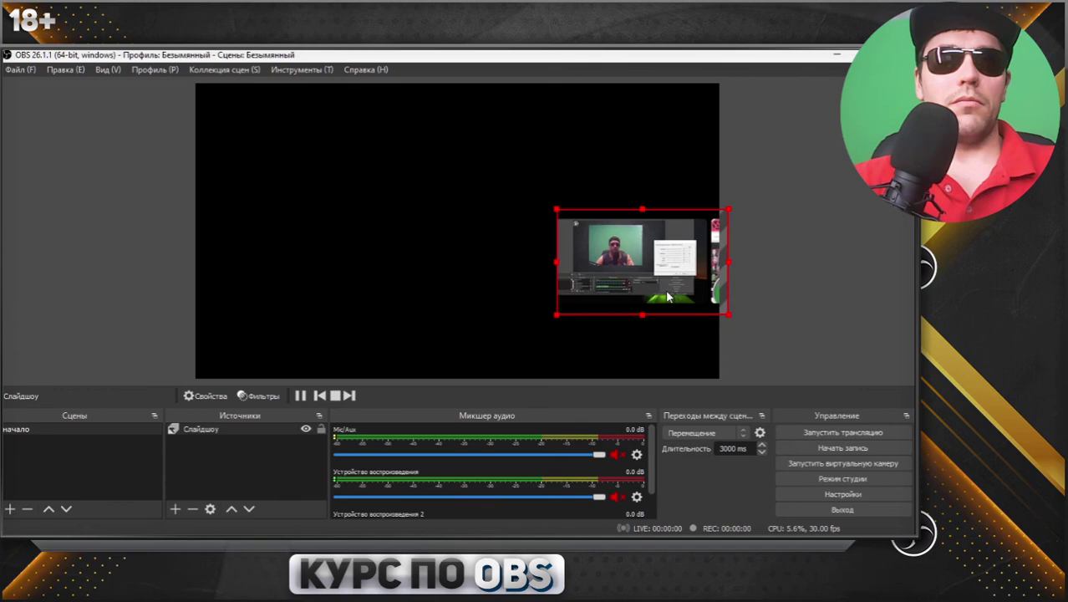
{"action": "left_click", "coordinate": [563, 318]}
{"action": "left_click", "coordinate": [600, 290]}
{"action": "left_click_drag", "start_coordinate": [555, 314], "coordinate": [601, 286]}
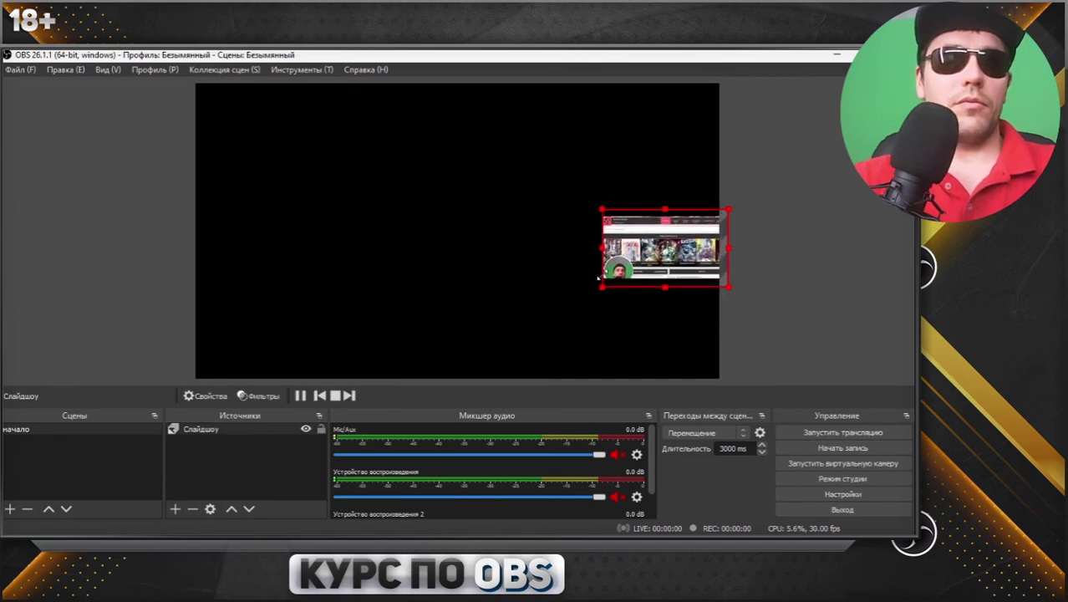
{"action": "left_click_drag", "start_coordinate": [661, 244], "coordinate": [633, 294]}
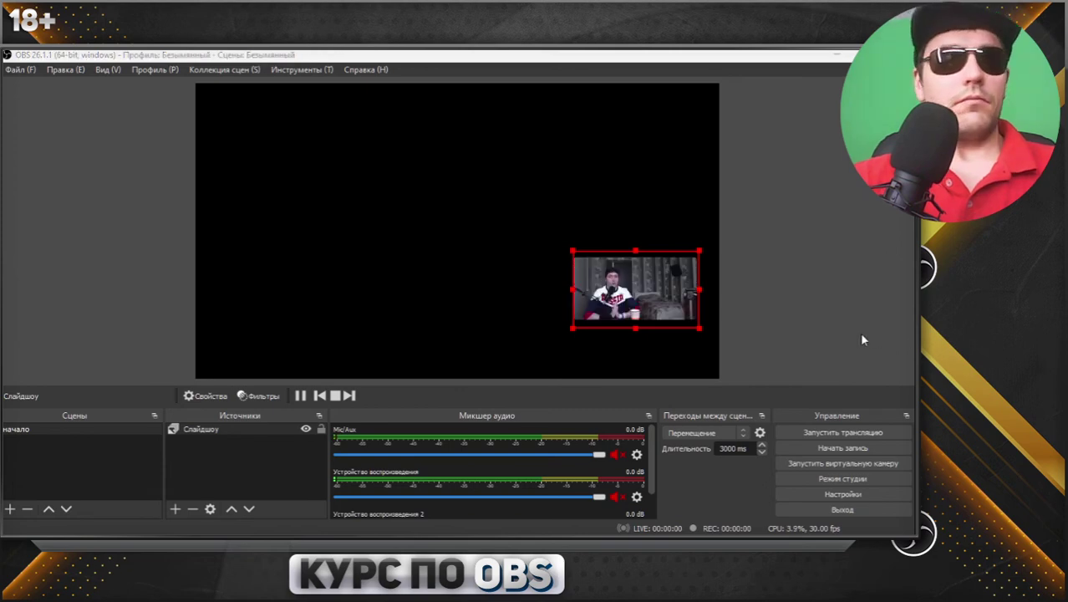
{"action": "mouse_move", "coordinate": [572, 328]}
{"action": "left_mouse_down"}
{"action": "mouse_move", "coordinate": [553, 318]}
{"action": "mouse_move", "coordinate": [575, 302]}
{"action": "mouse_move", "coordinate": [542, 305]}
{"action": "mouse_move", "coordinate": [551, 334]}
{"action": "mouse_move", "coordinate": [573, 325]}
{"action": "left_mouse_up"}
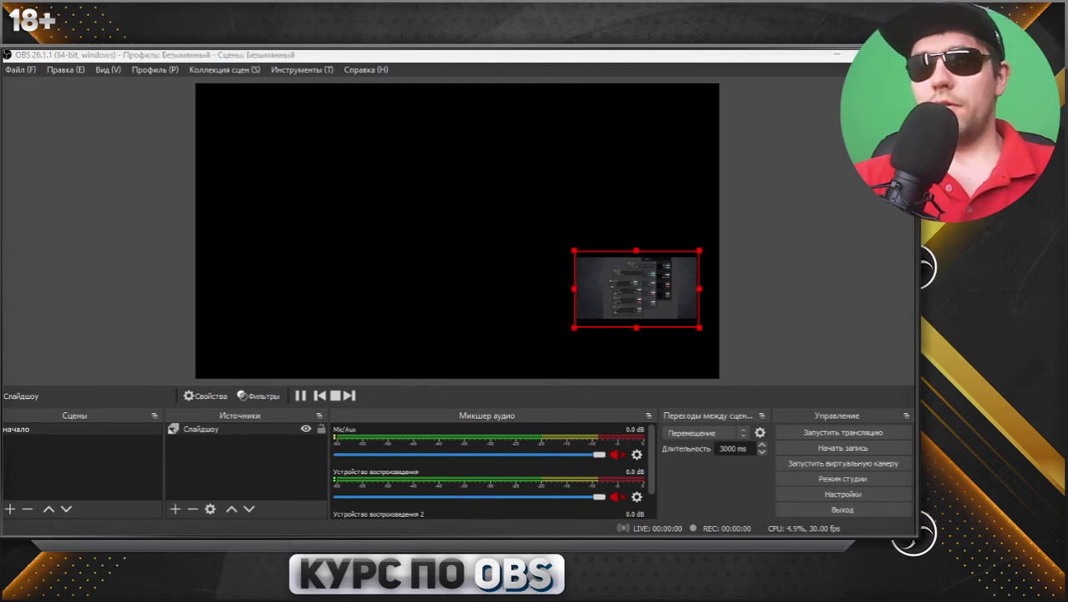
- Pause the Слайдшоу source's playback and advance it manually by two slides
{"action": "left_click", "coordinate": [267, 429]}
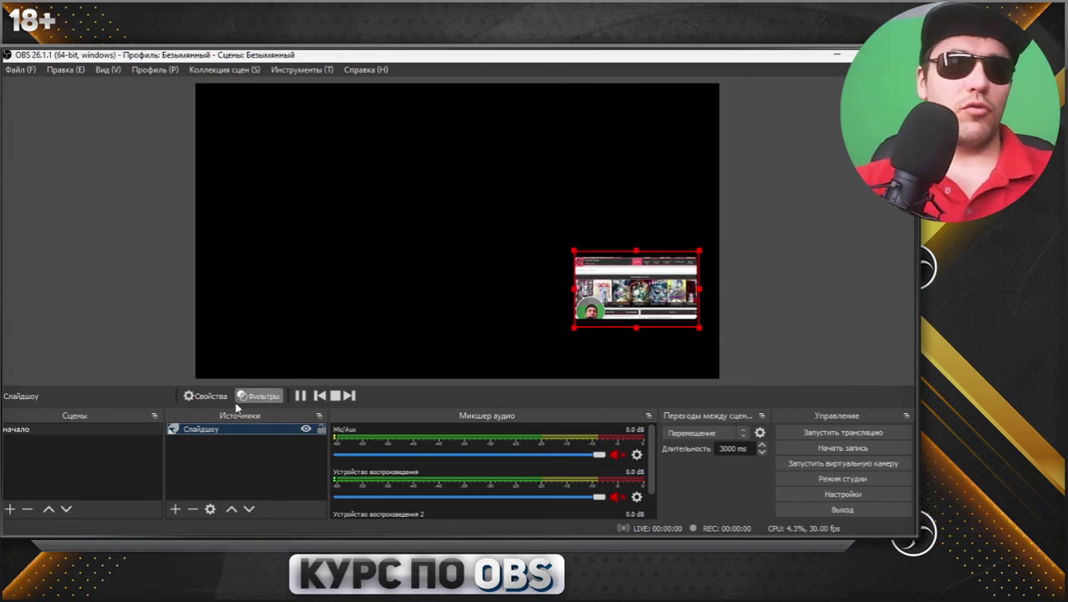
{"action": "left_click", "coordinate": [302, 398]}
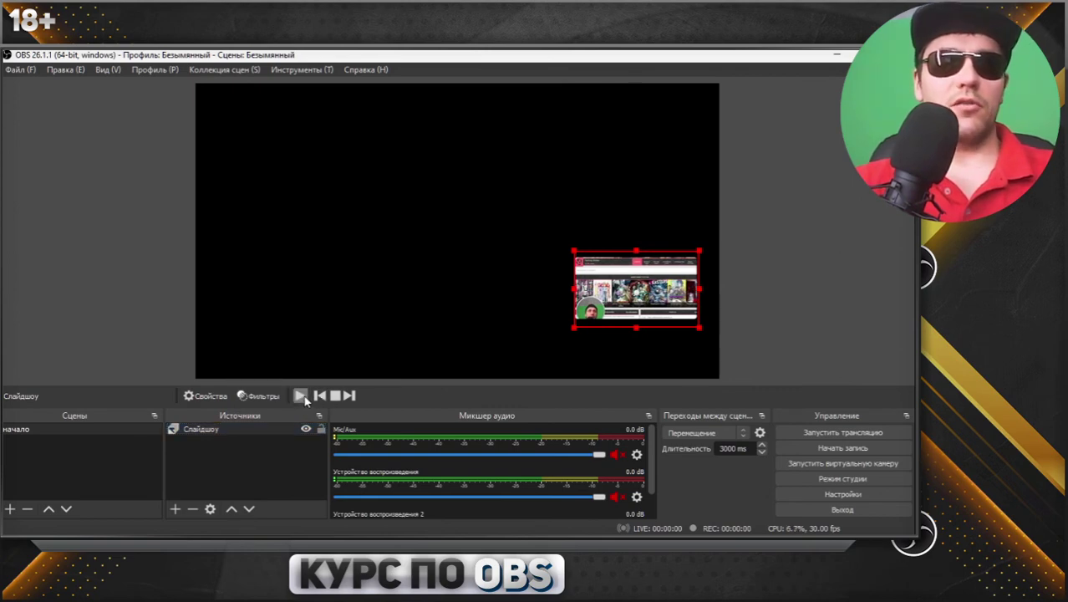
{"action": "left_click", "coordinate": [254, 453]}
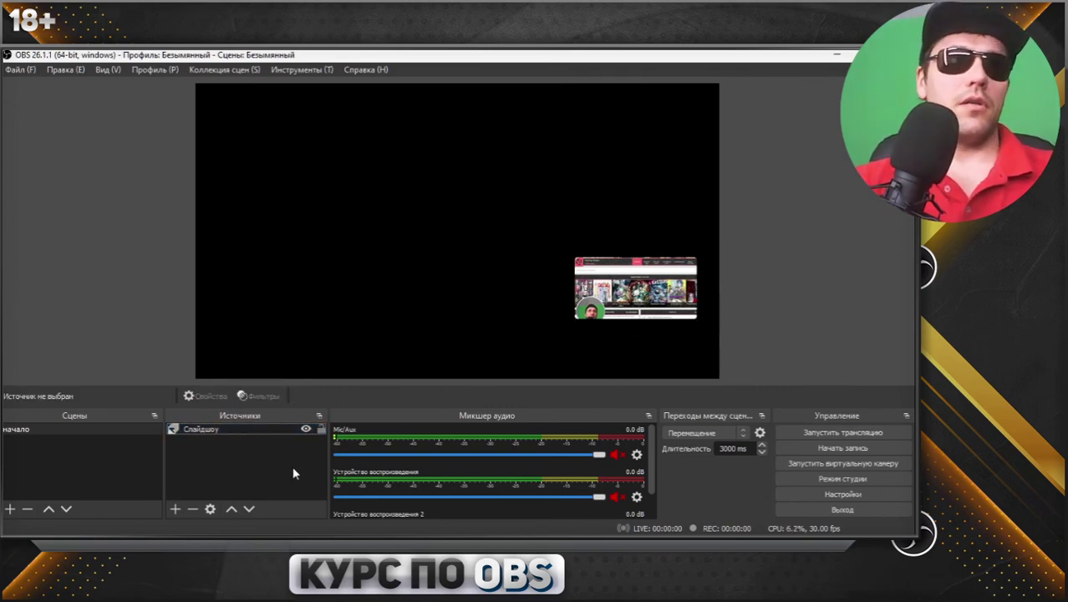
{"action": "left_click", "coordinate": [251, 432]}
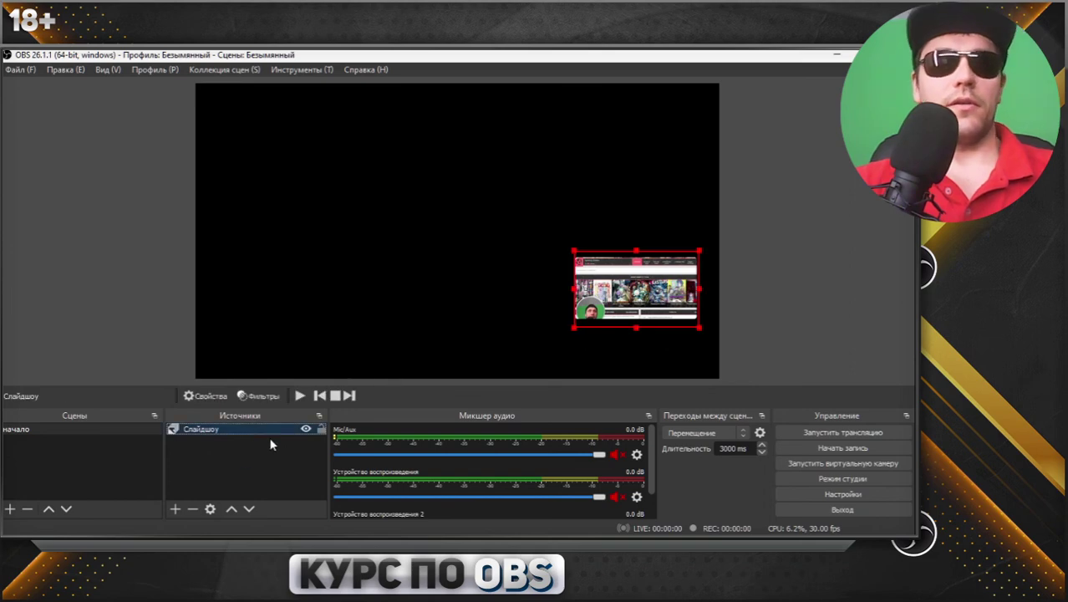
{"action": "left_click", "coordinate": [349, 396]}
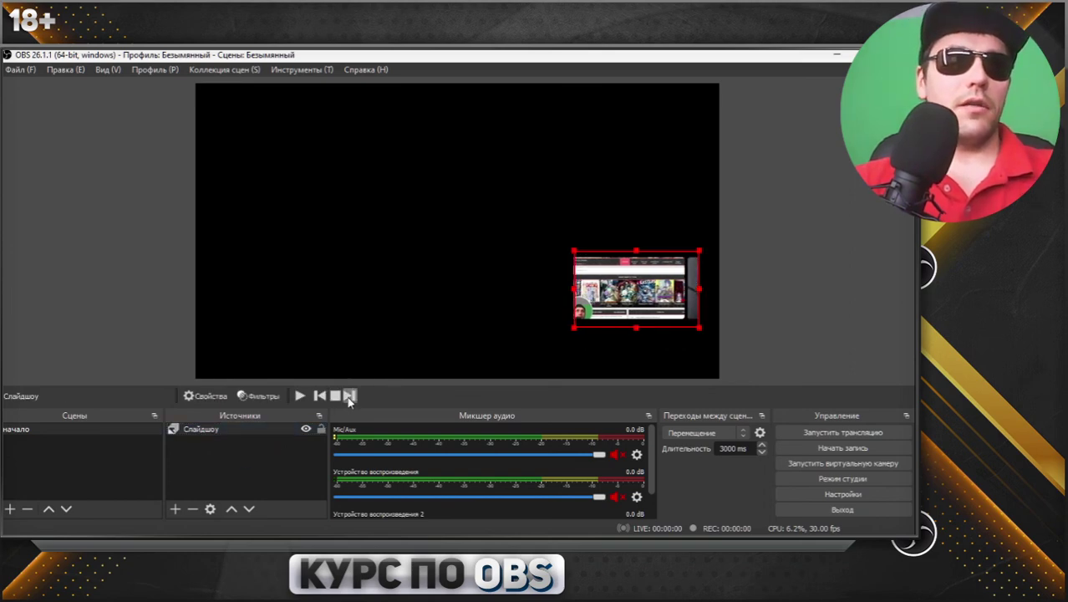
{"action": "left_click", "coordinate": [351, 396]}
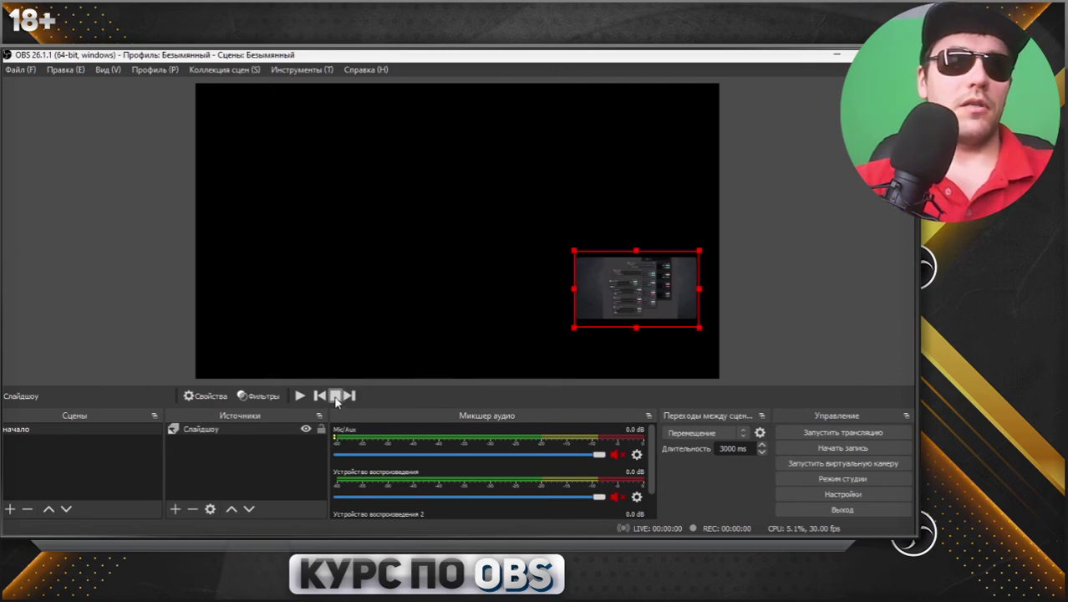
- Stop the Слайдшоу source's playback and try to advance it to the next slide
{"action": "left_click", "coordinate": [335, 396]}
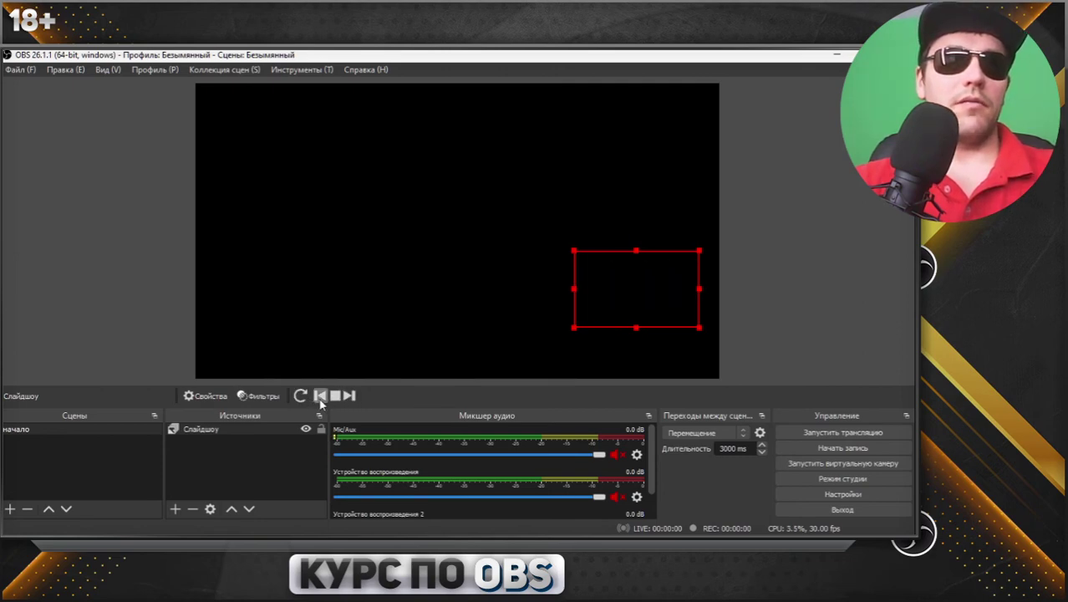
{"action": "left_click", "coordinate": [348, 397]}
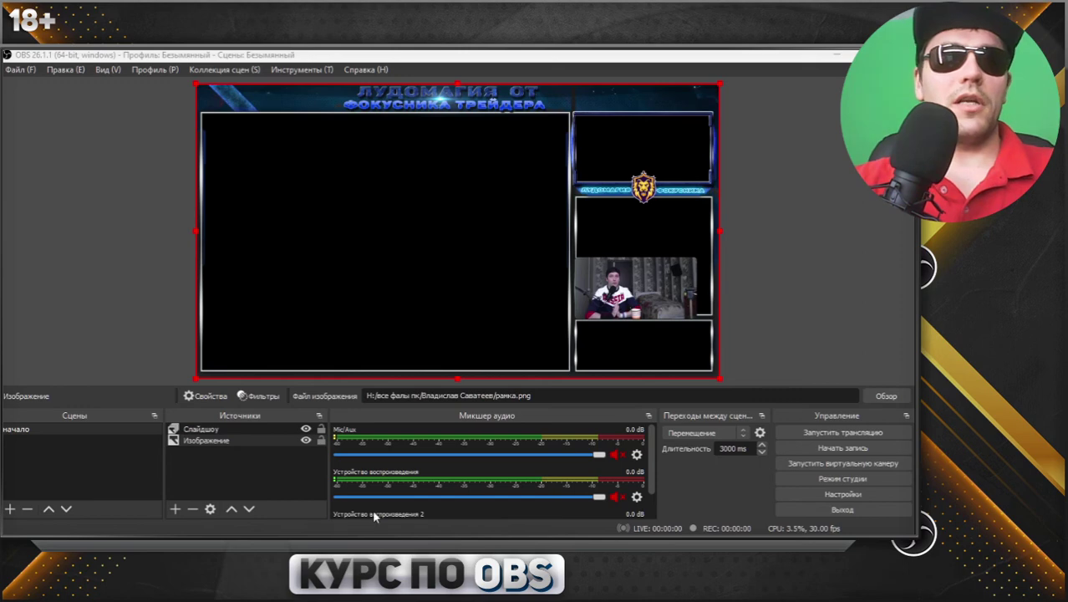
- Compare the Слайдшоу and Изображение sources on the canvas, hiding and showing the Изображение frame overlay once
{"action": "left_click", "coordinate": [223, 429]}
{"action": "left_click", "coordinate": [225, 440]}
{"action": "left_click", "coordinate": [227, 429]}
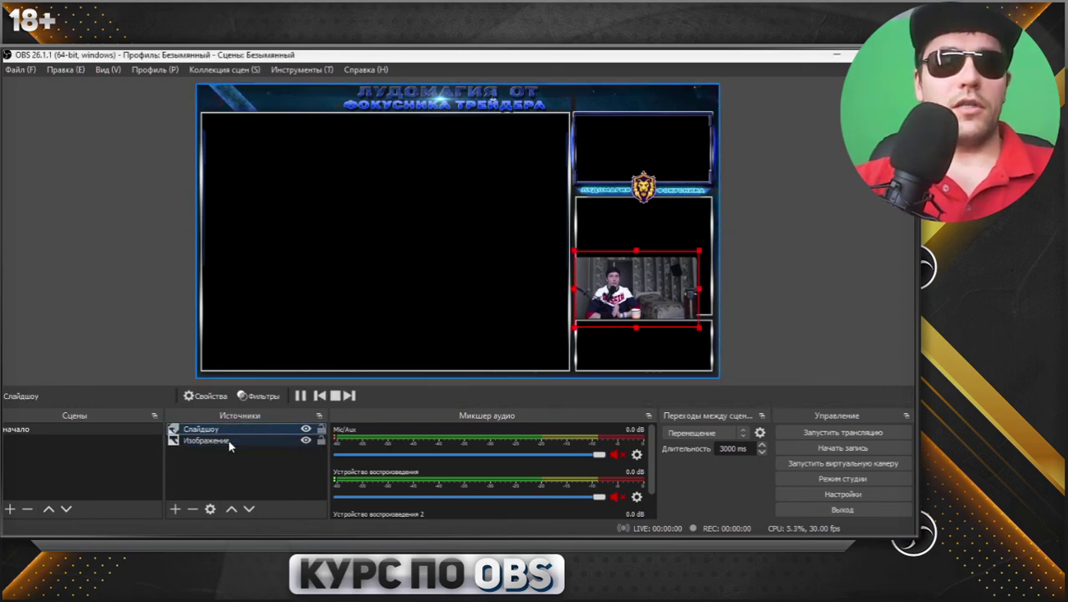
{"action": "left_click", "coordinate": [228, 440]}
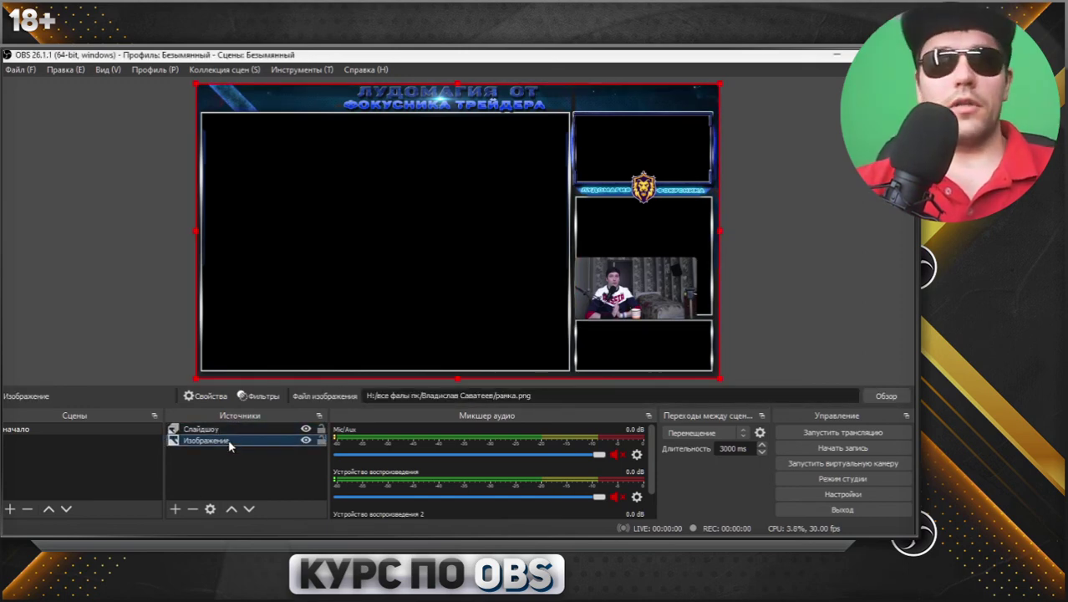
{"action": "left_click", "coordinate": [306, 440]}
{"action": "left_click", "coordinate": [306, 441]}
{"action": "left_click", "coordinate": [227, 428]}
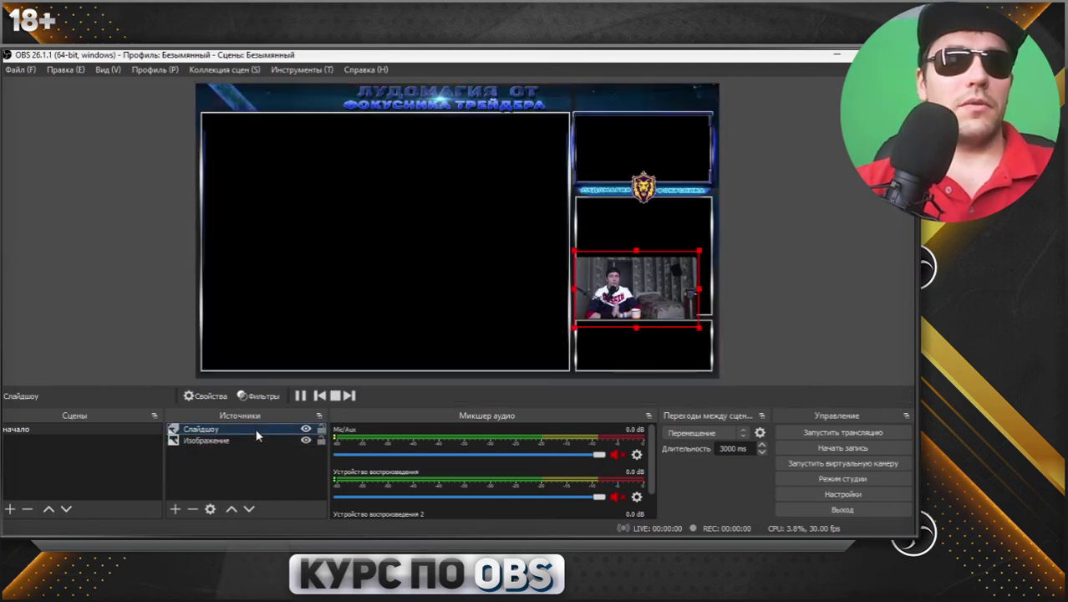
{"action": "left_click", "coordinate": [232, 440]}
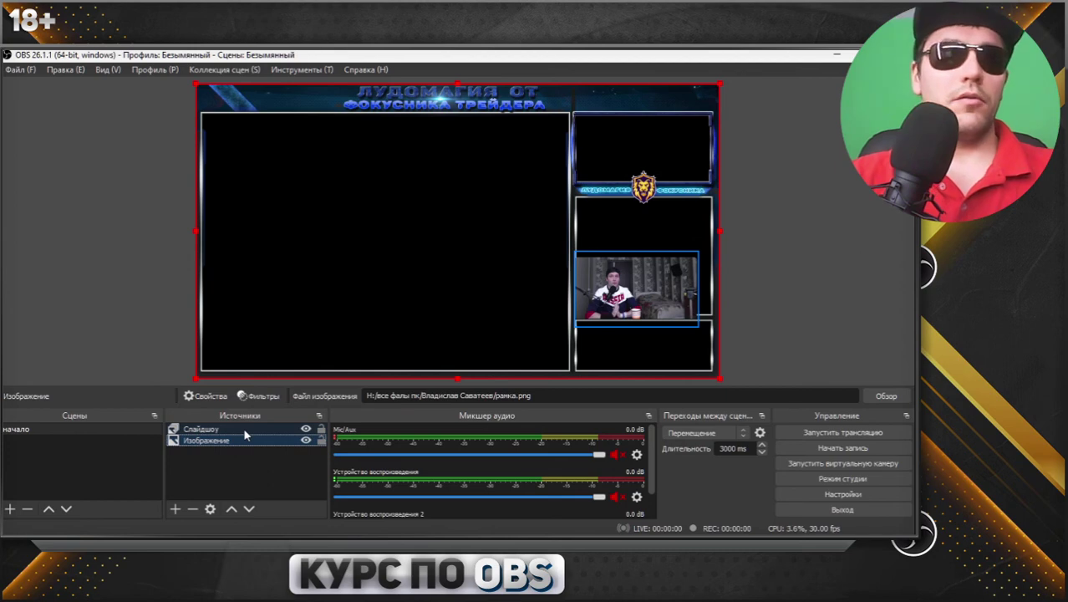
{"action": "left_click", "coordinate": [244, 429]}
{"action": "left_click", "coordinate": [247, 440]}
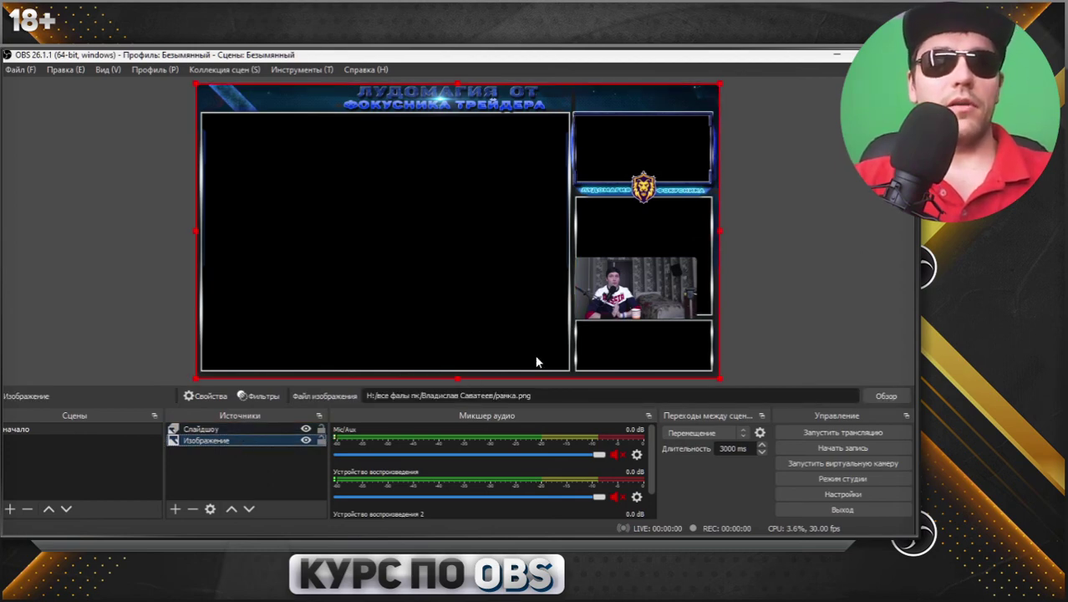
- Move the slideshow down over the overlay's lower-right frame and place the Изображение source above Слайдшоу in the source order
{"action": "left_click", "coordinate": [599, 316]}
{"action": "left_click_drag", "start_coordinate": [636, 305], "coordinate": [645, 353]}
{"action": "left_click_drag", "start_coordinate": [258, 441], "coordinate": [239, 427]}
- Resize the Слайдшоу source to fill the overlay's lower-right frame, fitting its width, upper edge and lower edge, and clear the selection
{"action": "left_click", "coordinate": [227, 442]}
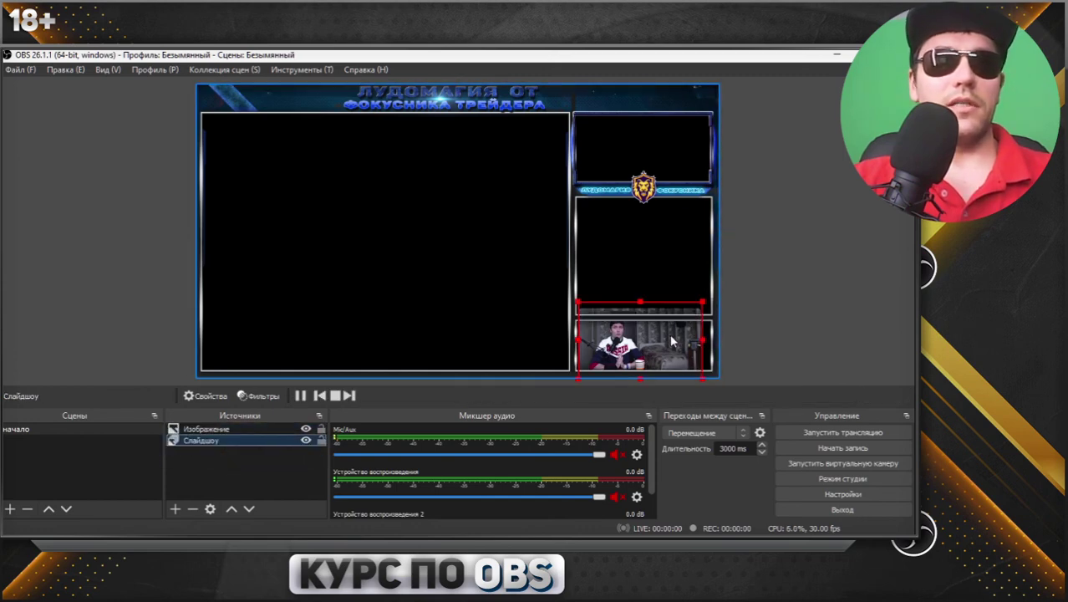
{"action": "left_click_drag", "start_coordinate": [703, 303], "coordinate": [714, 306]}
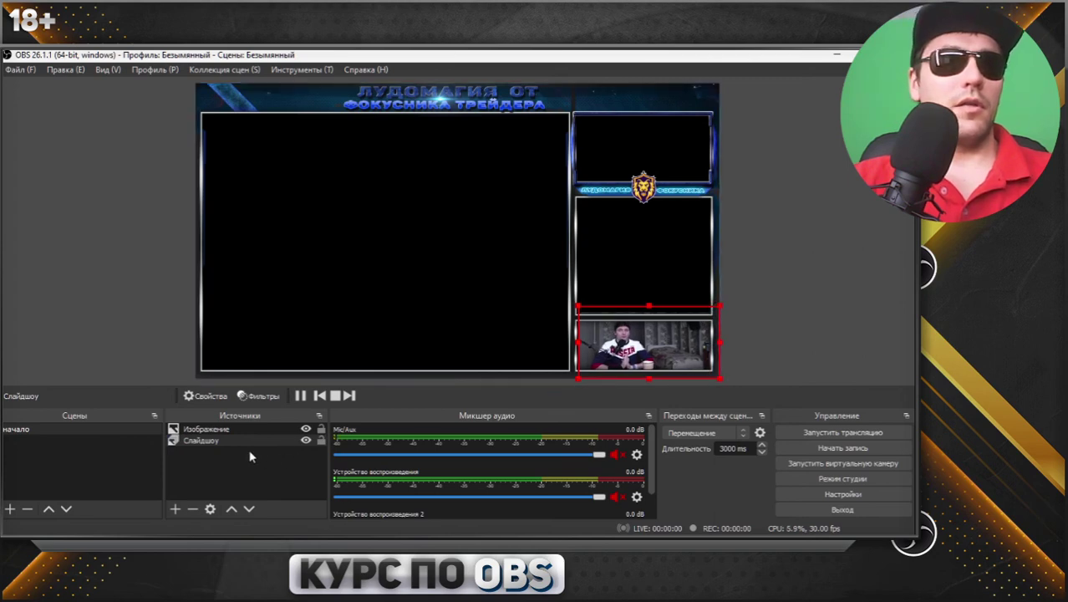
{"action": "left_click_drag", "start_coordinate": [648, 307], "coordinate": [648, 315]}
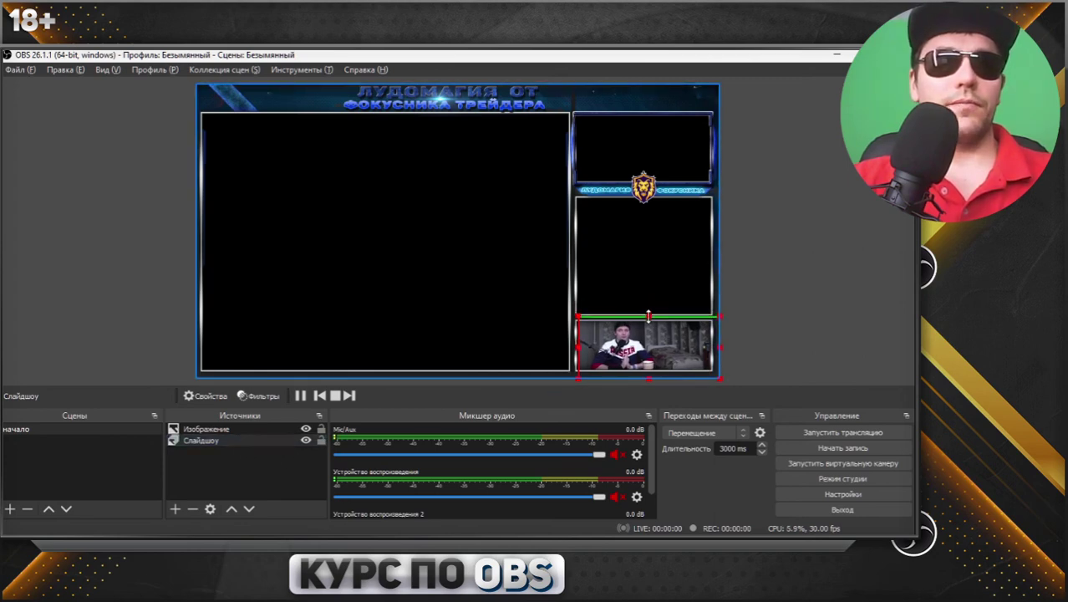
{"action": "left_click_drag", "start_coordinate": [649, 377], "coordinate": [648, 371]}
{"action": "left_click", "coordinate": [322, 456]}
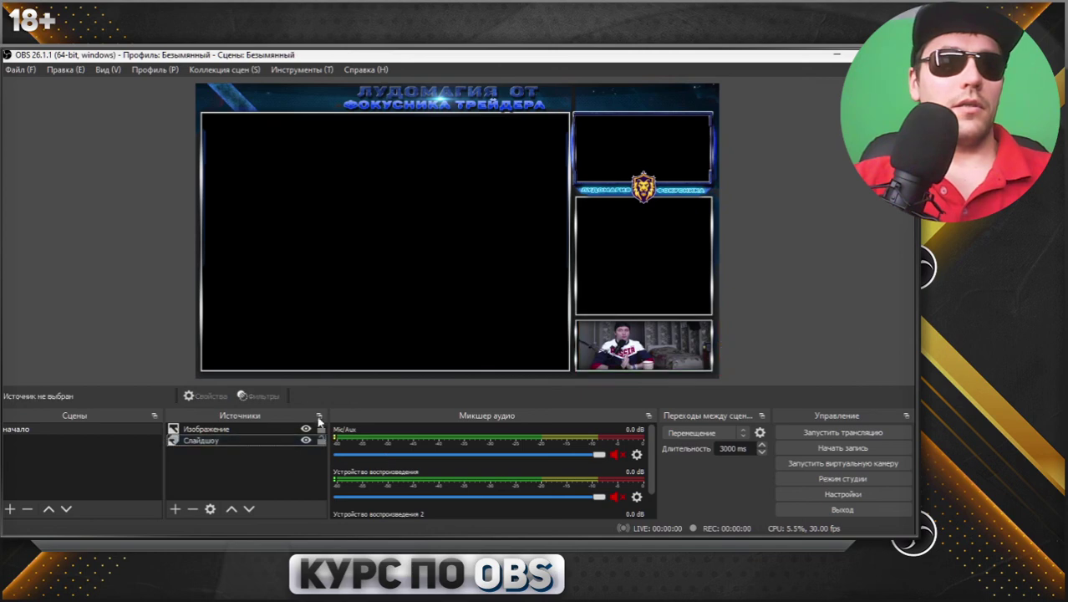
- Select the Изображение and Слайдшоу sources in turn, get the slideshow playing again and clear the source selection
{"action": "left_click", "coordinate": [244, 429]}
{"action": "left_click", "coordinate": [241, 439]}
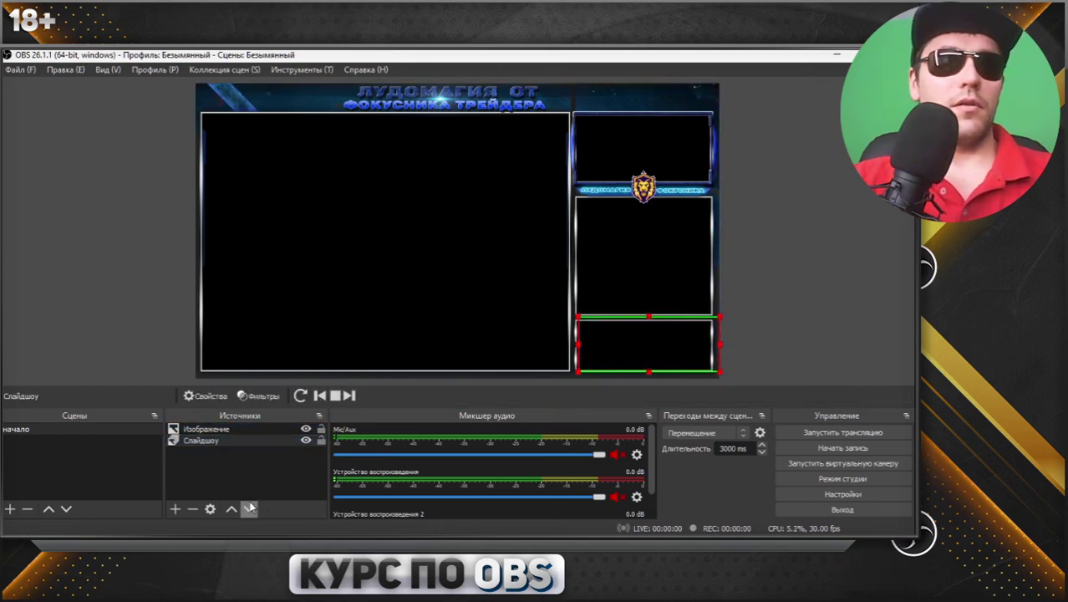
{"action": "left_click", "coordinate": [247, 473]}
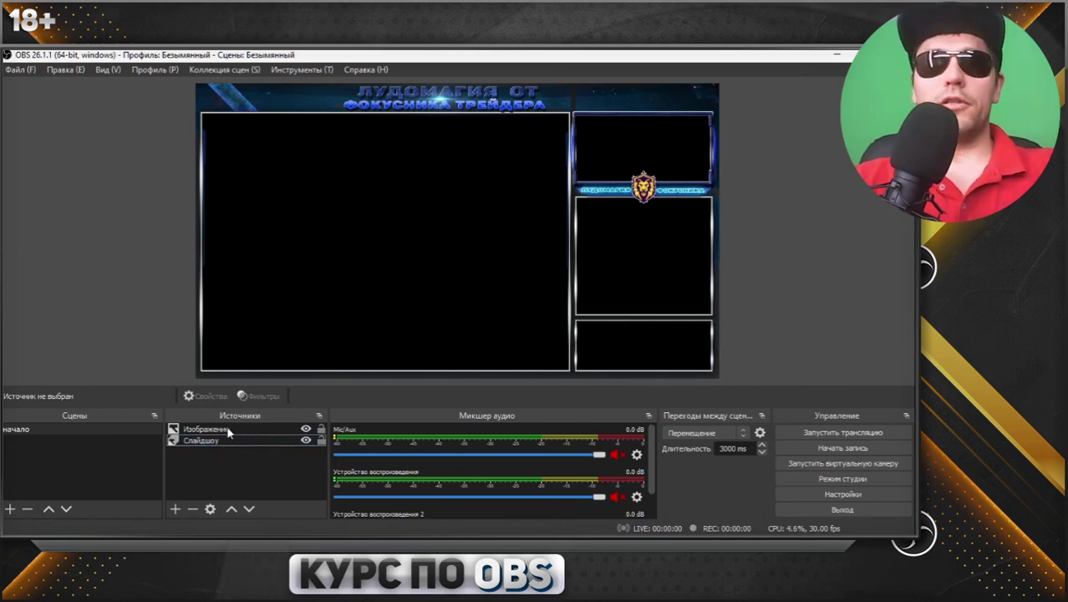
{"action": "left_click", "coordinate": [201, 440]}
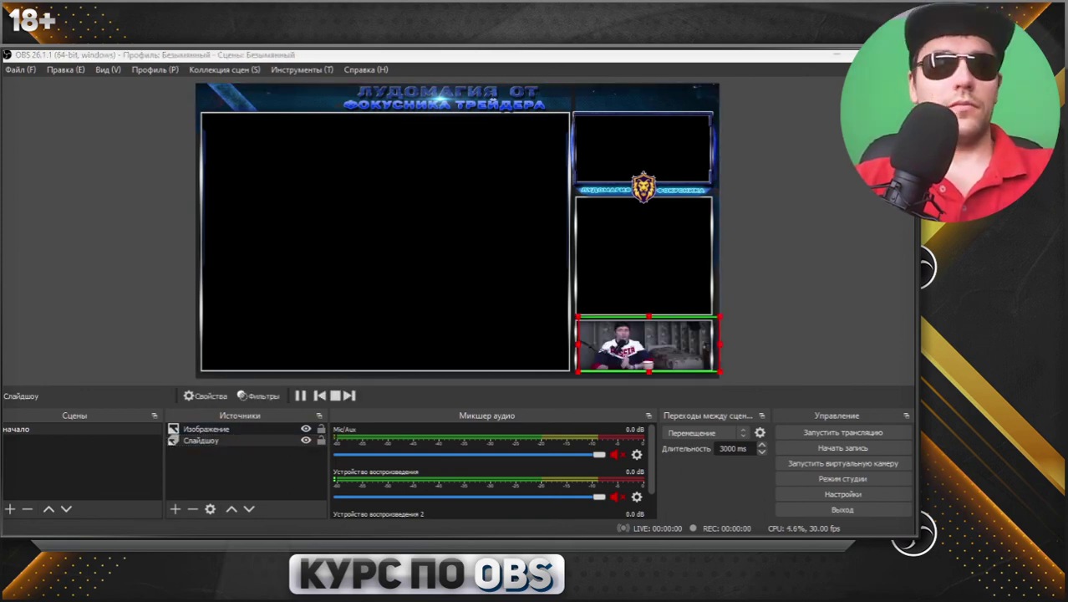
{"action": "left_click", "coordinate": [238, 472]}
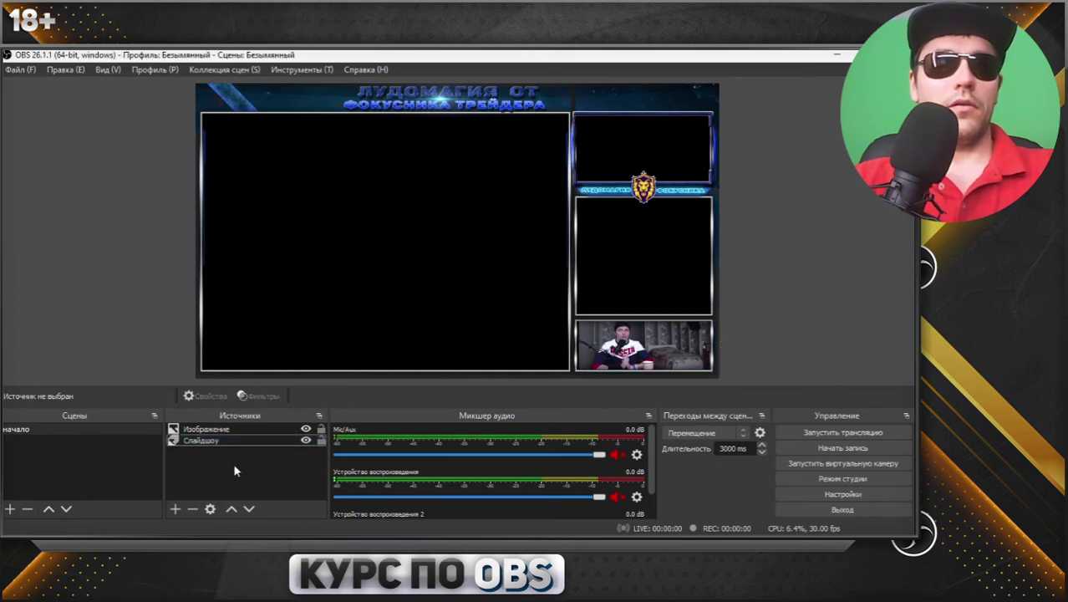